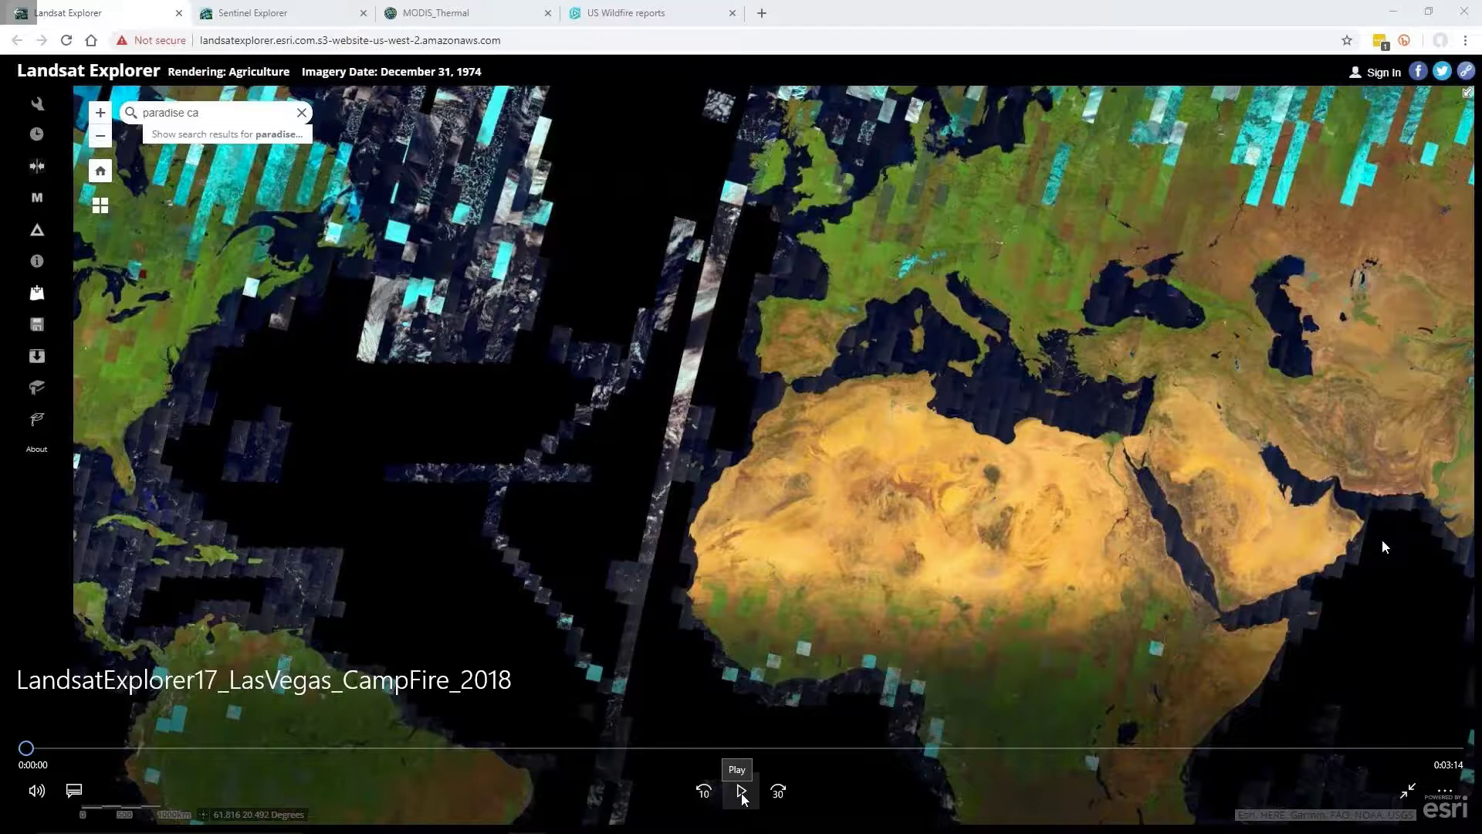
- Start playing the Landsat Explorer recording full screen in Movies & TV
{"action": "left_click", "coordinate": [742, 793]}
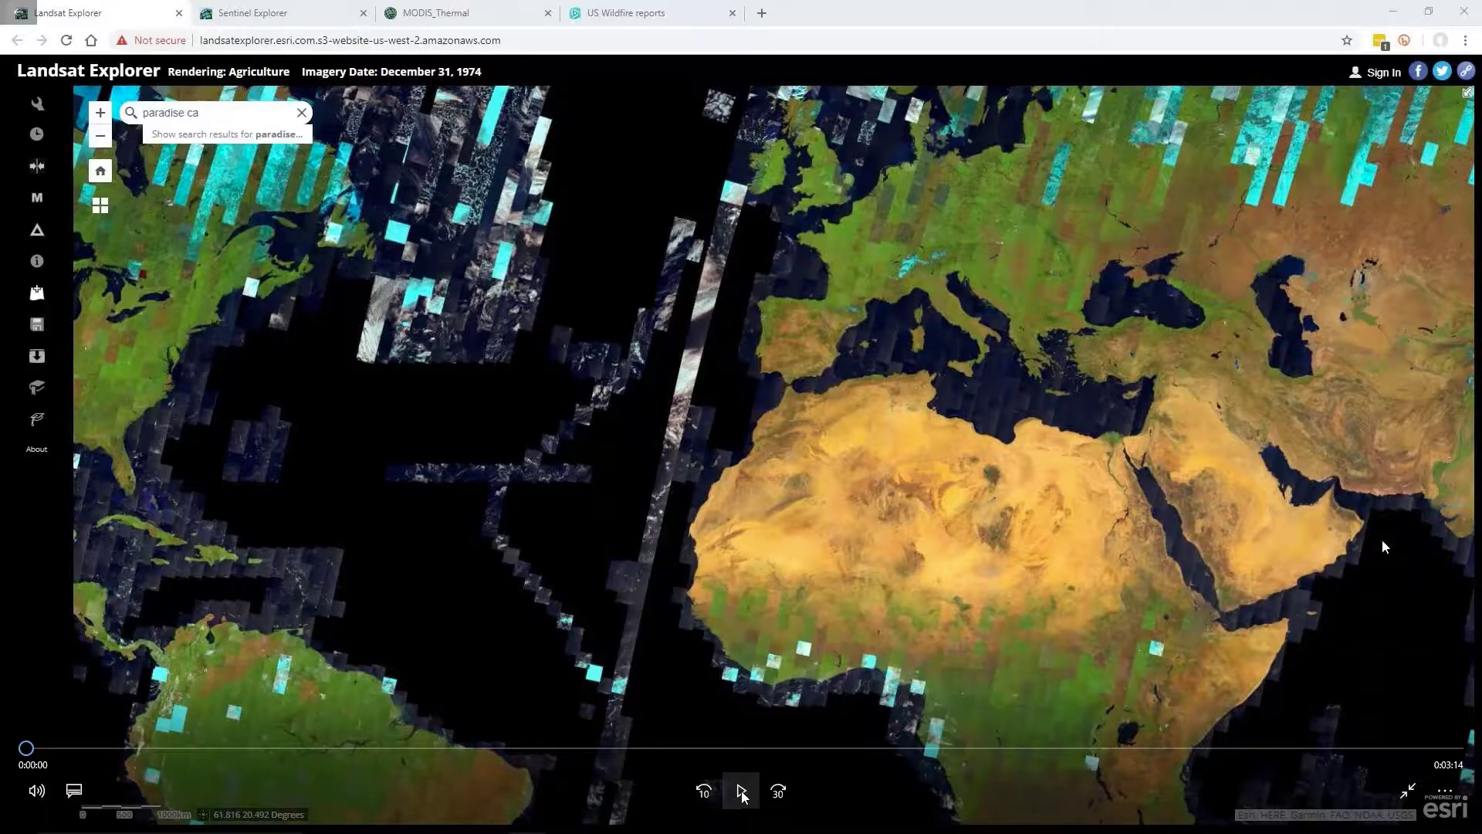
{"action": "left_click", "coordinate": [742, 792]}
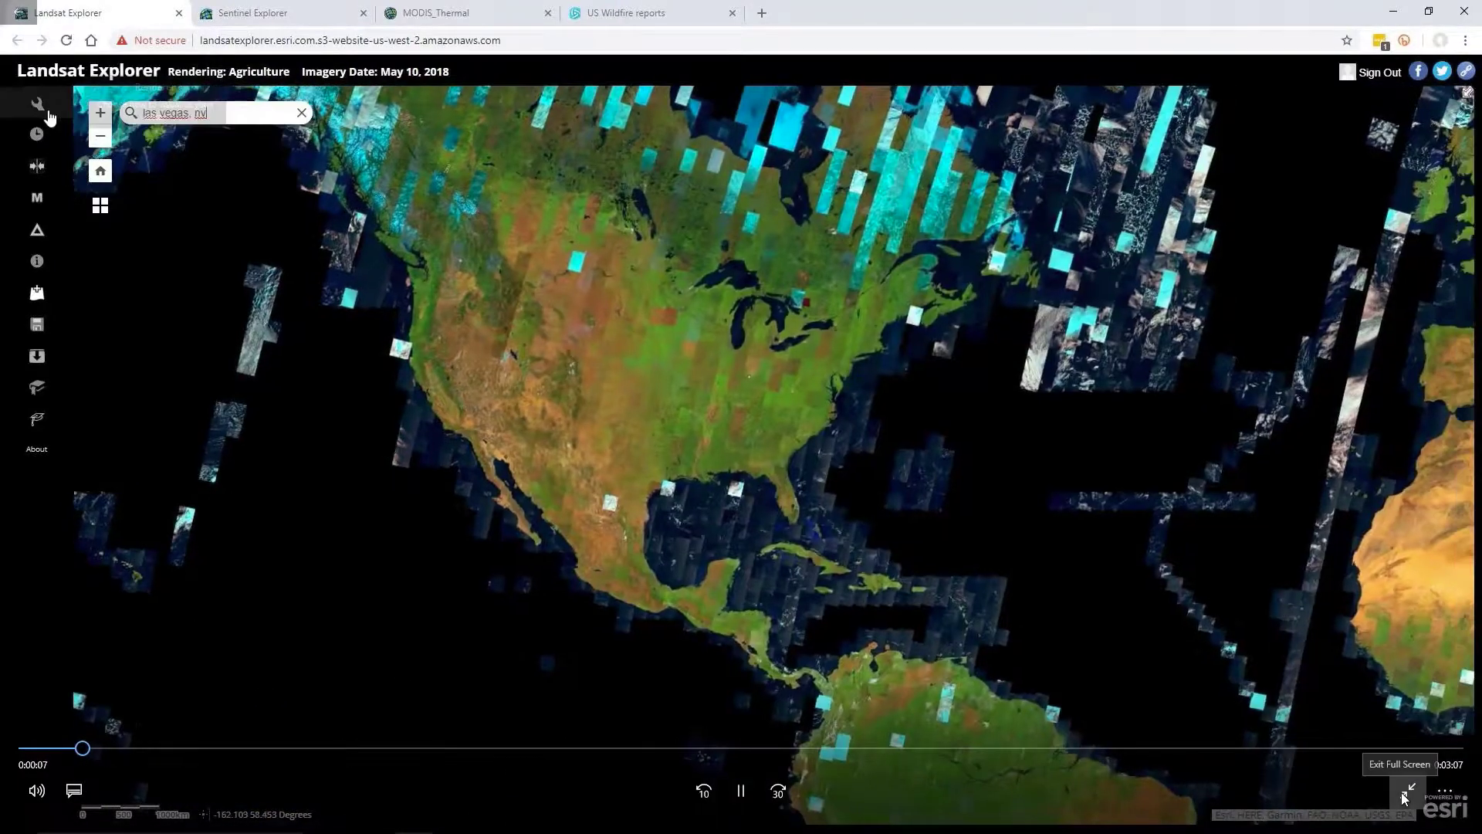
- Leave full-screen playback and switch the player back to full screen
{"action": "left_click", "coordinate": [1407, 792]}
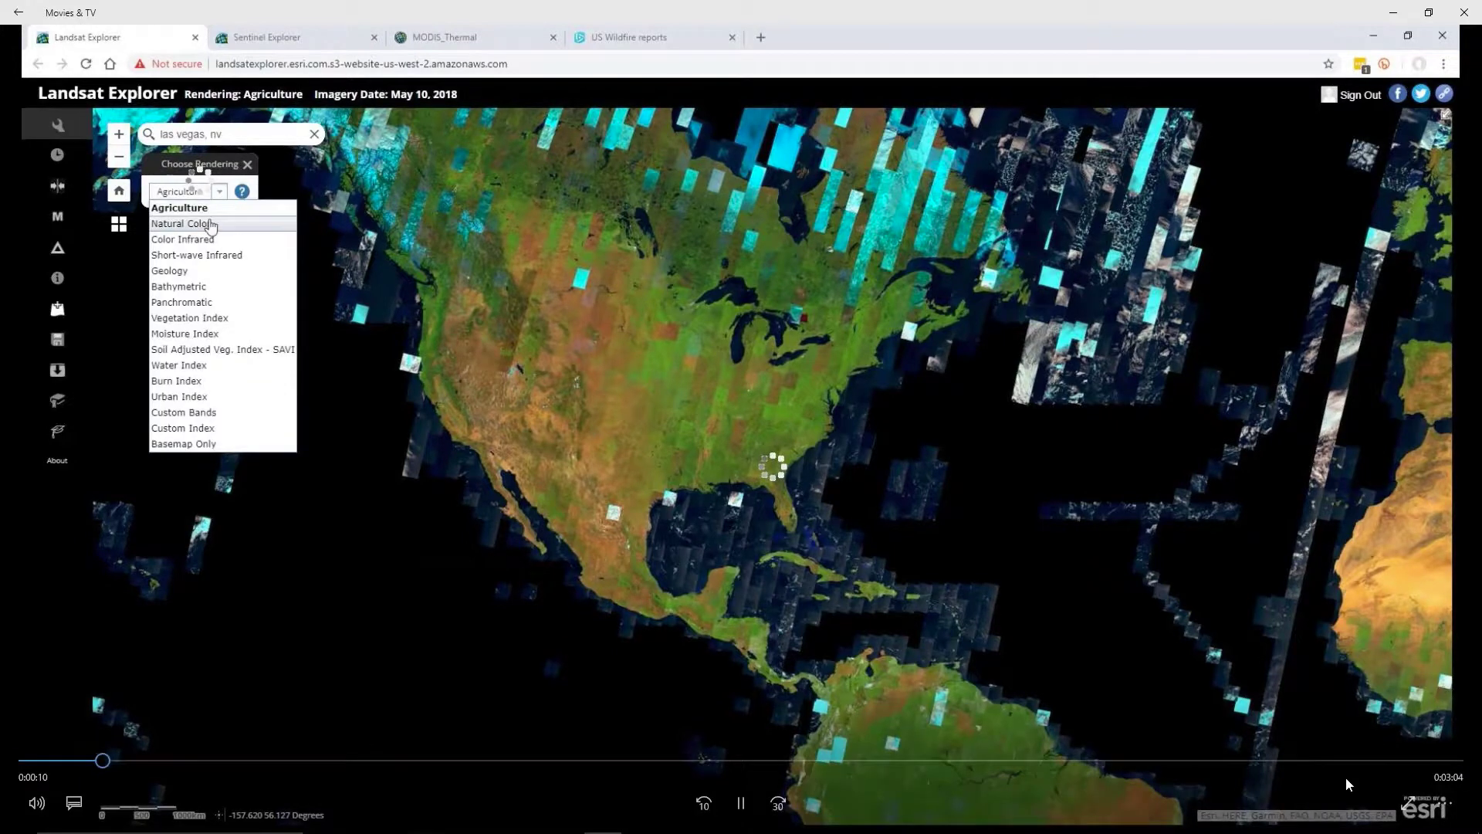
{"action": "left_click", "coordinate": [1424, 807]}
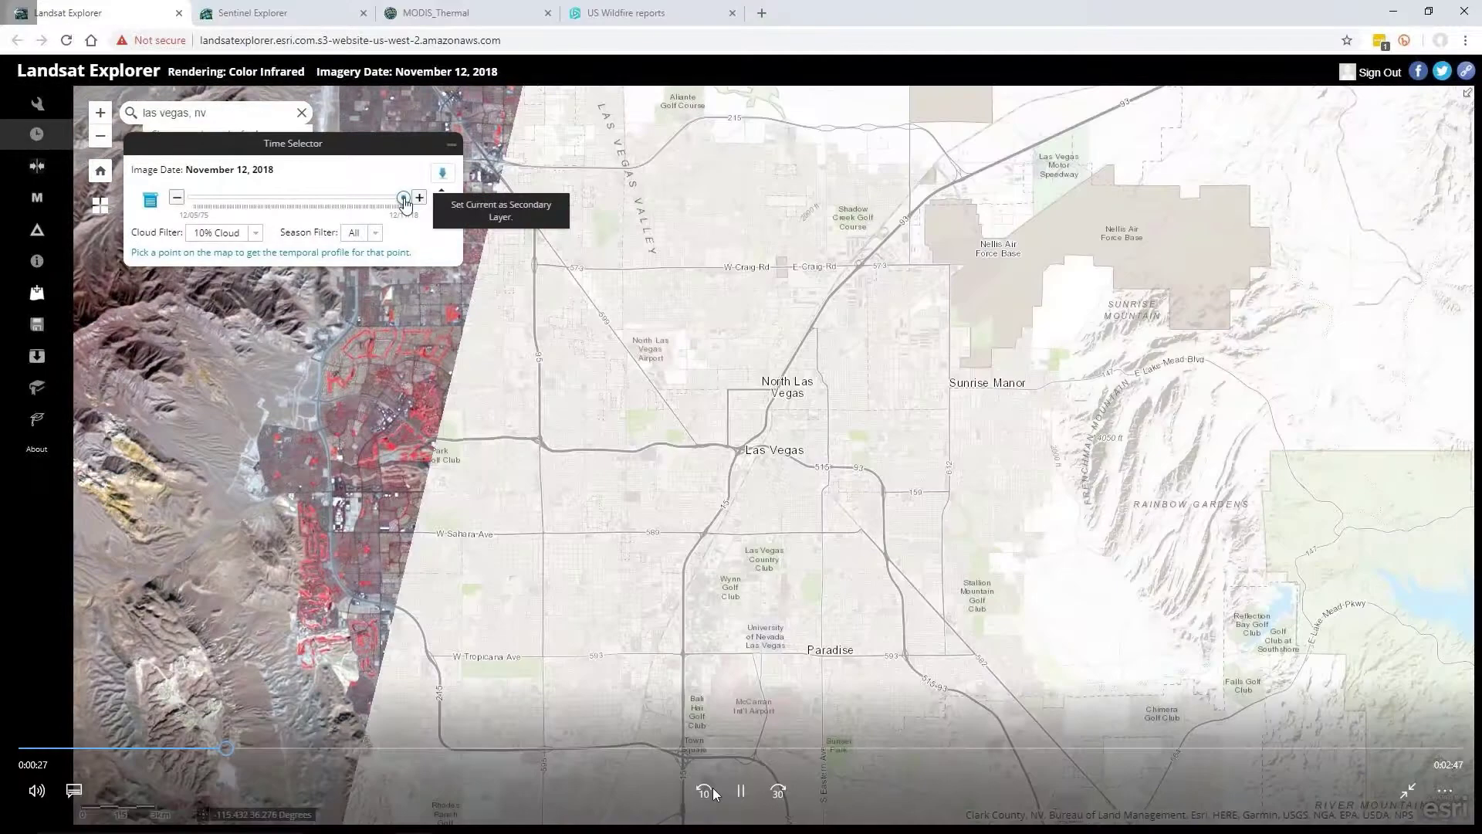
- Pause the recording at 0:28 on the November 12, 2018 Las Vegas imagery
{"action": "left_click", "coordinate": [740, 789]}
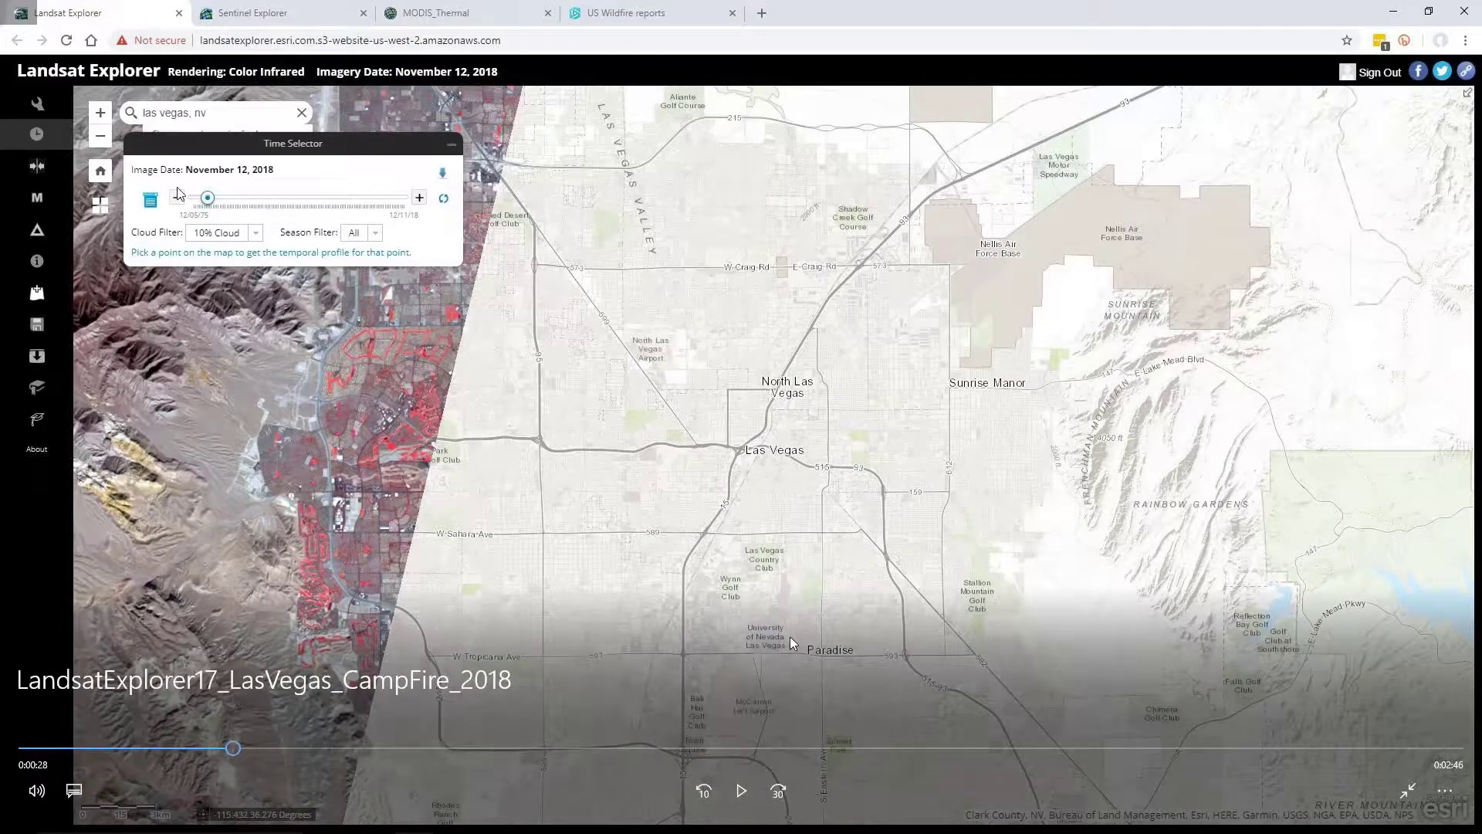
- Resume playback through to the June 1991 vs June 2018 vegetation-change image
{"action": "left_click", "coordinate": [742, 793]}
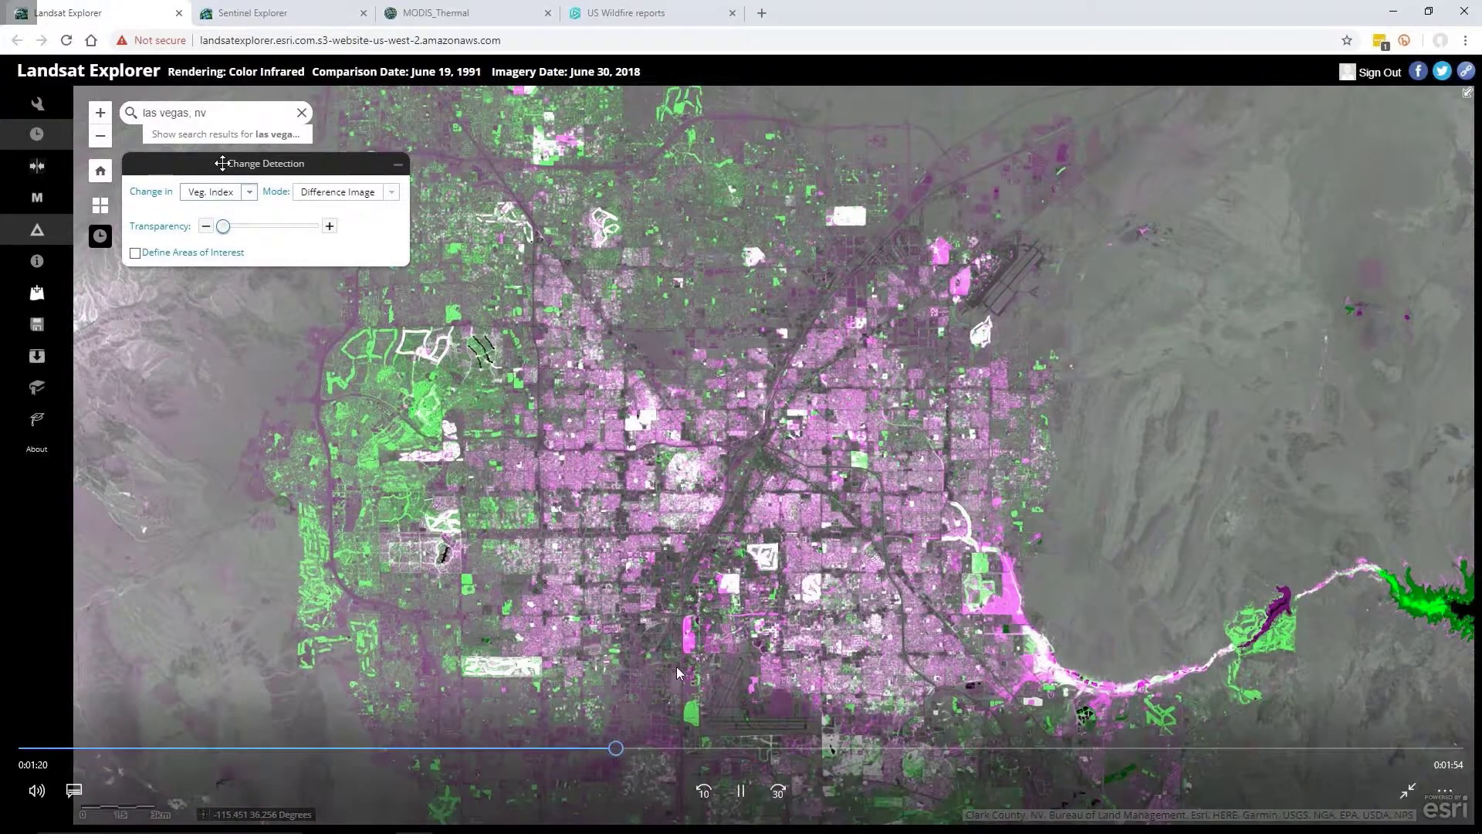
- Pause the recording at 1:21 on the Las Vegas vegetation-index difference image
{"action": "left_click", "coordinate": [945, 119]}
- Resume playback as the recording zooms in on the California fire hotspots
{"action": "left_click", "coordinate": [741, 791]}
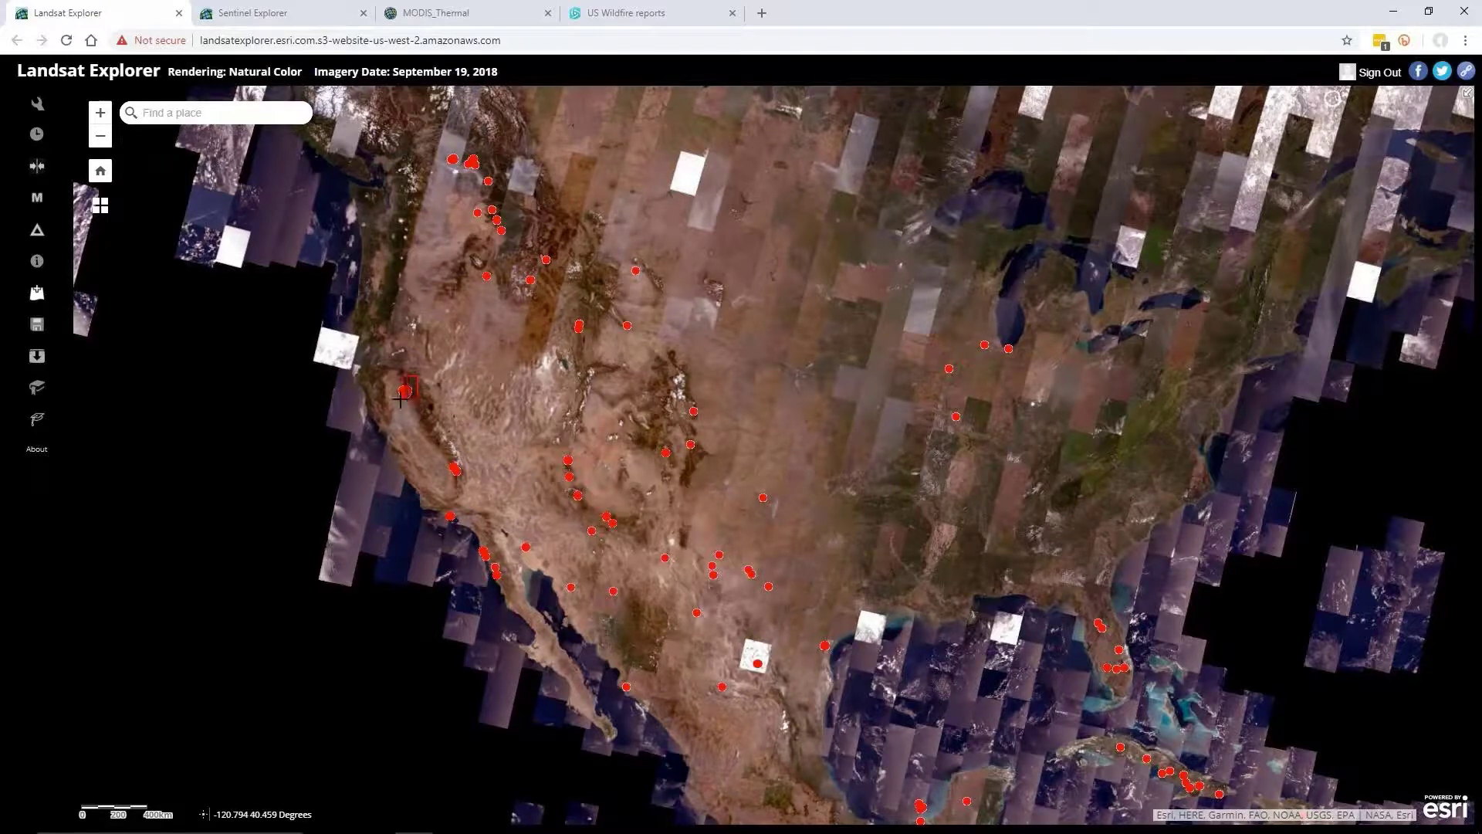
{"action": "scroll", "coordinate": [400, 398], "scroll_direction": "up", "scroll_amount": 5}
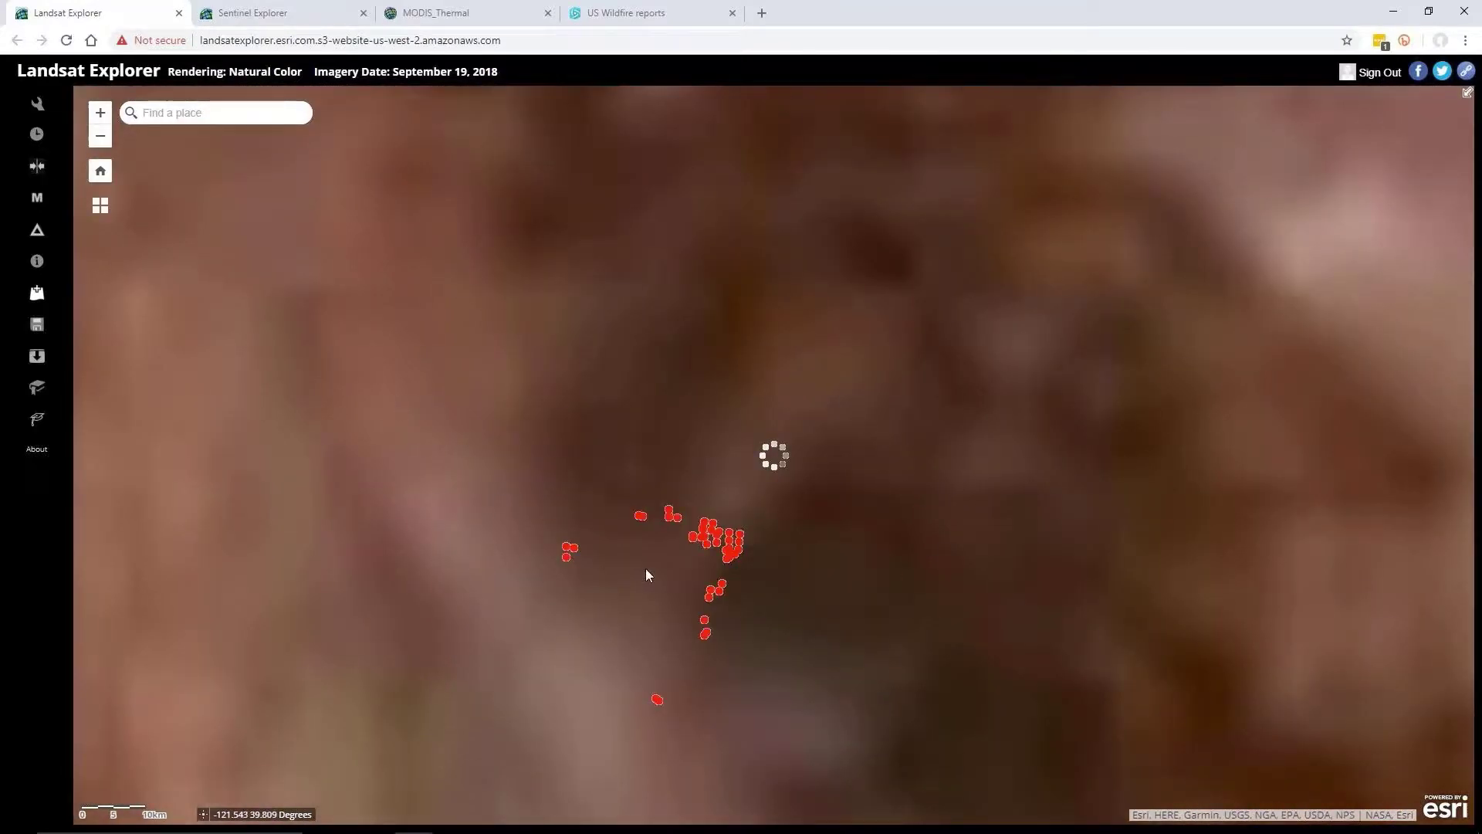
- Drag across the player while the November 8, 2018 Camp Fire Burn Index view plays
{"action": "left_click_drag", "start_coordinate": [652, 556], "coordinate": [990, 263]}
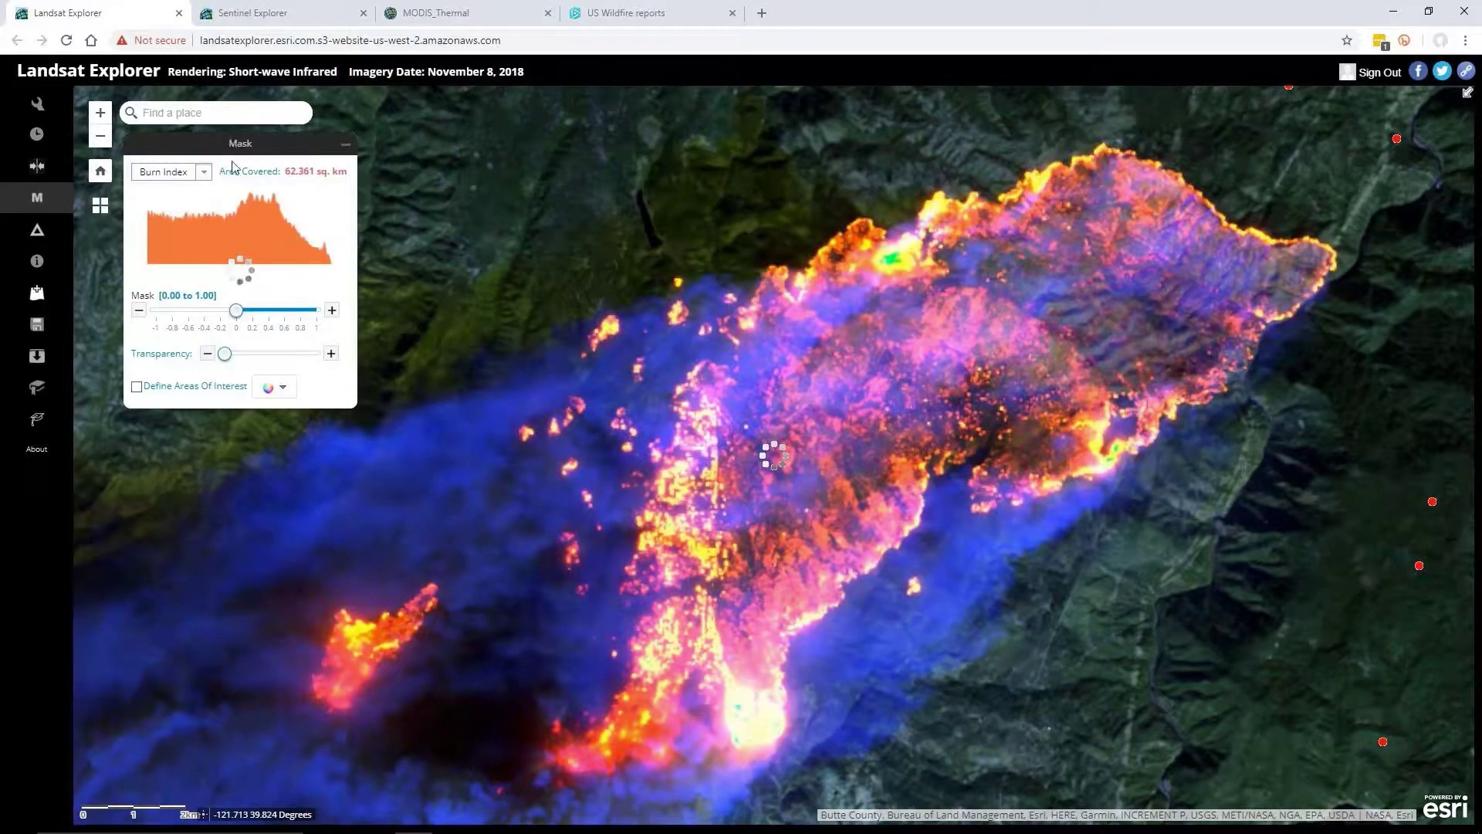
- Pause the recording at 2:22 on the 33.841 sq. km burn mask, then resume
{"action": "mouse_move", "coordinate": [237, 318]}
{"action": "left_mouse_down"}
{"action": "mouse_move", "coordinate": [335, 316]}
{"action": "mouse_move", "coordinate": [298, 313]}
{"action": "left_mouse_up"}
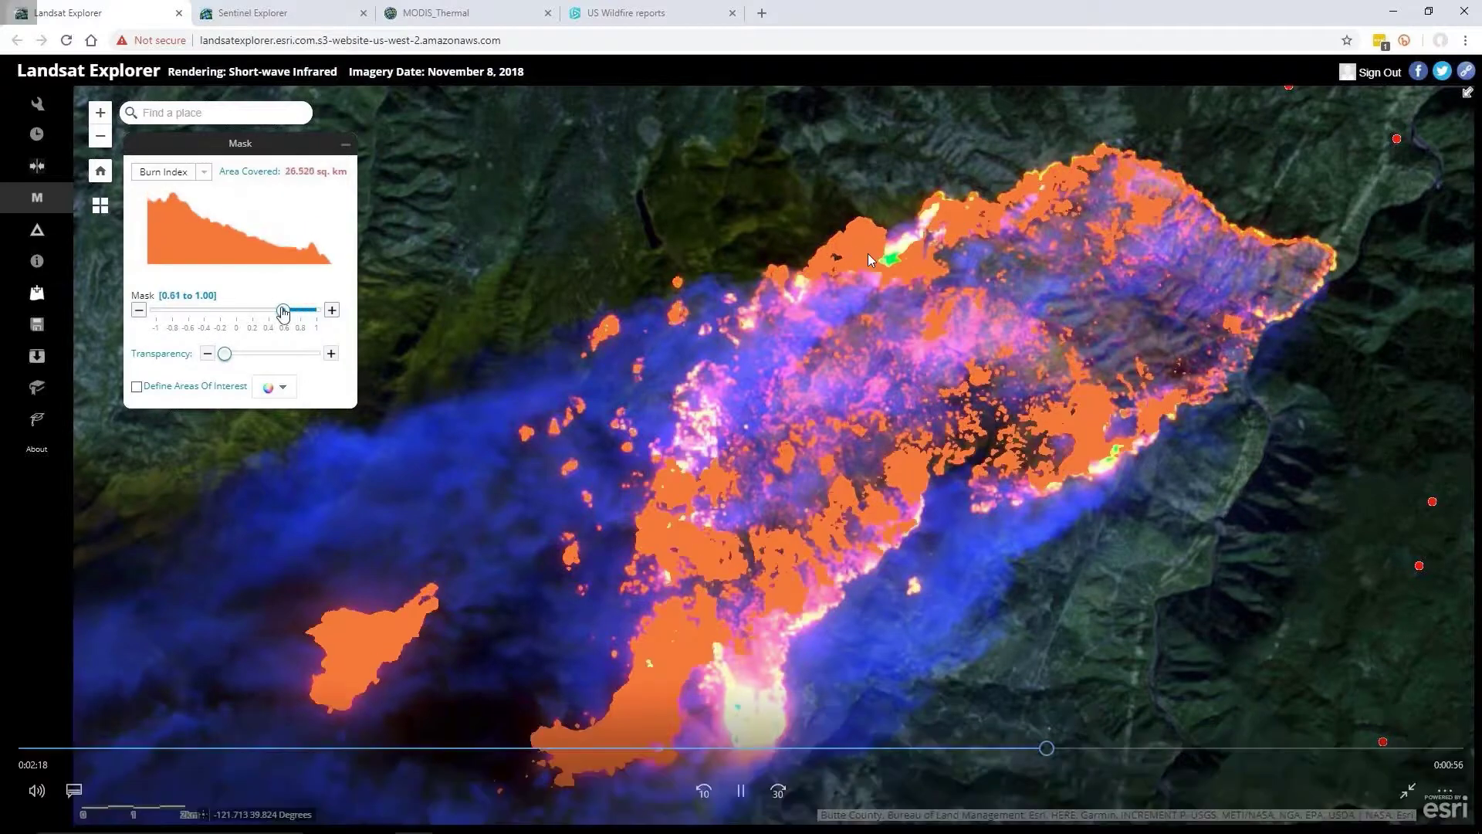
{"action": "mouse_move", "coordinate": [730, 549]}
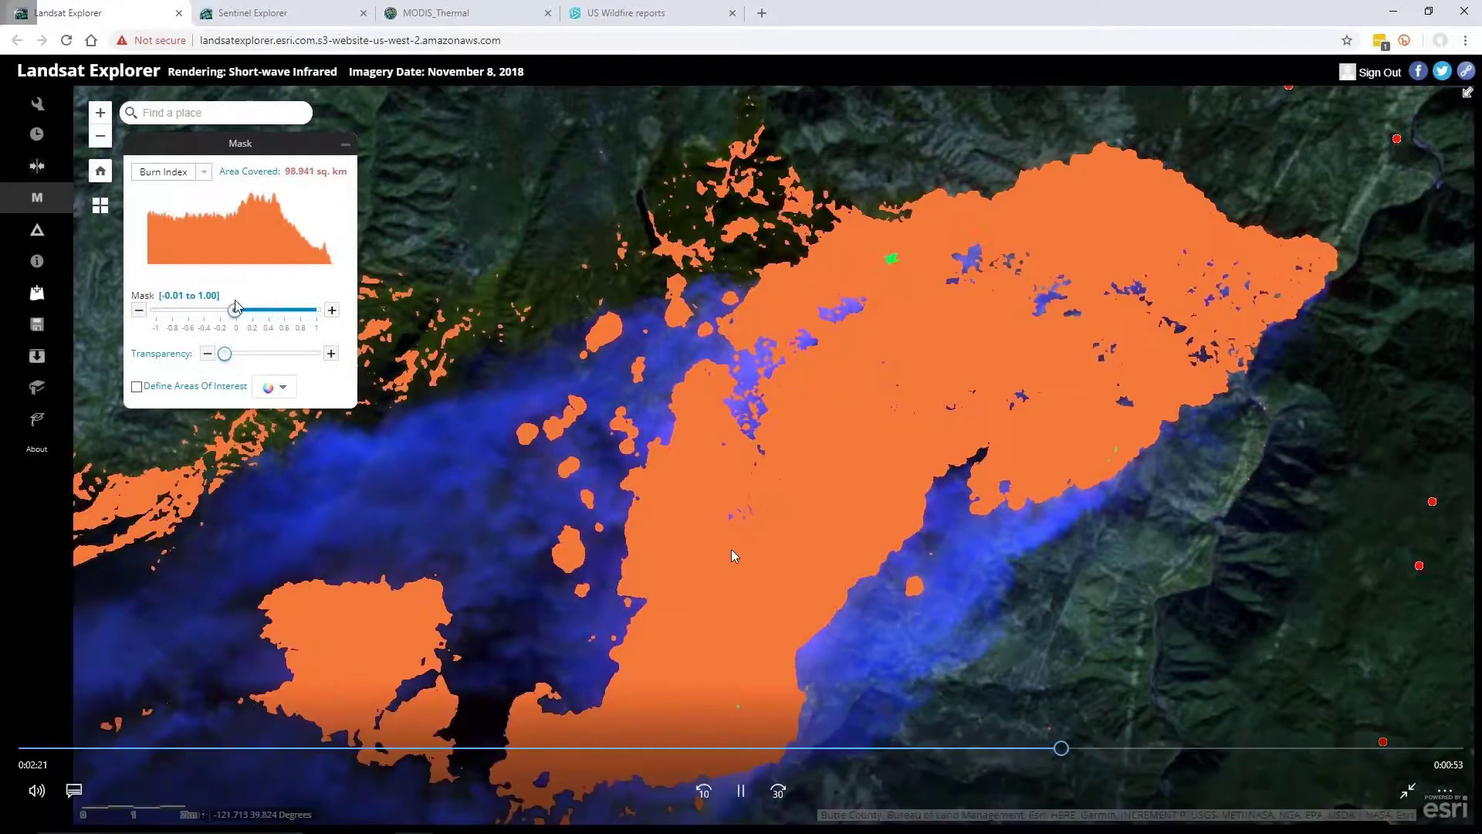
{"action": "left_click", "coordinate": [741, 791]}
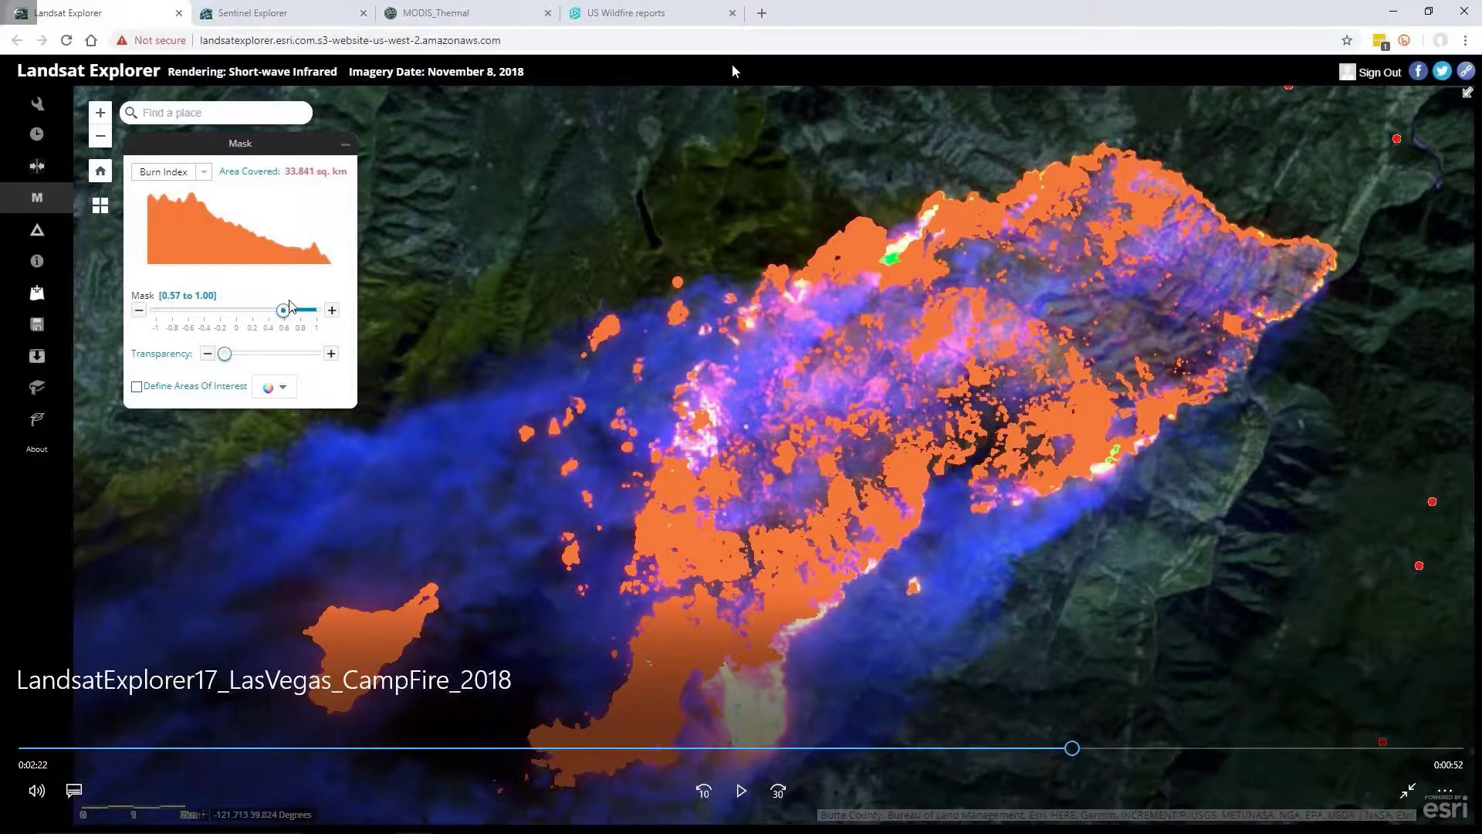
{"action": "left_click", "coordinate": [737, 795]}
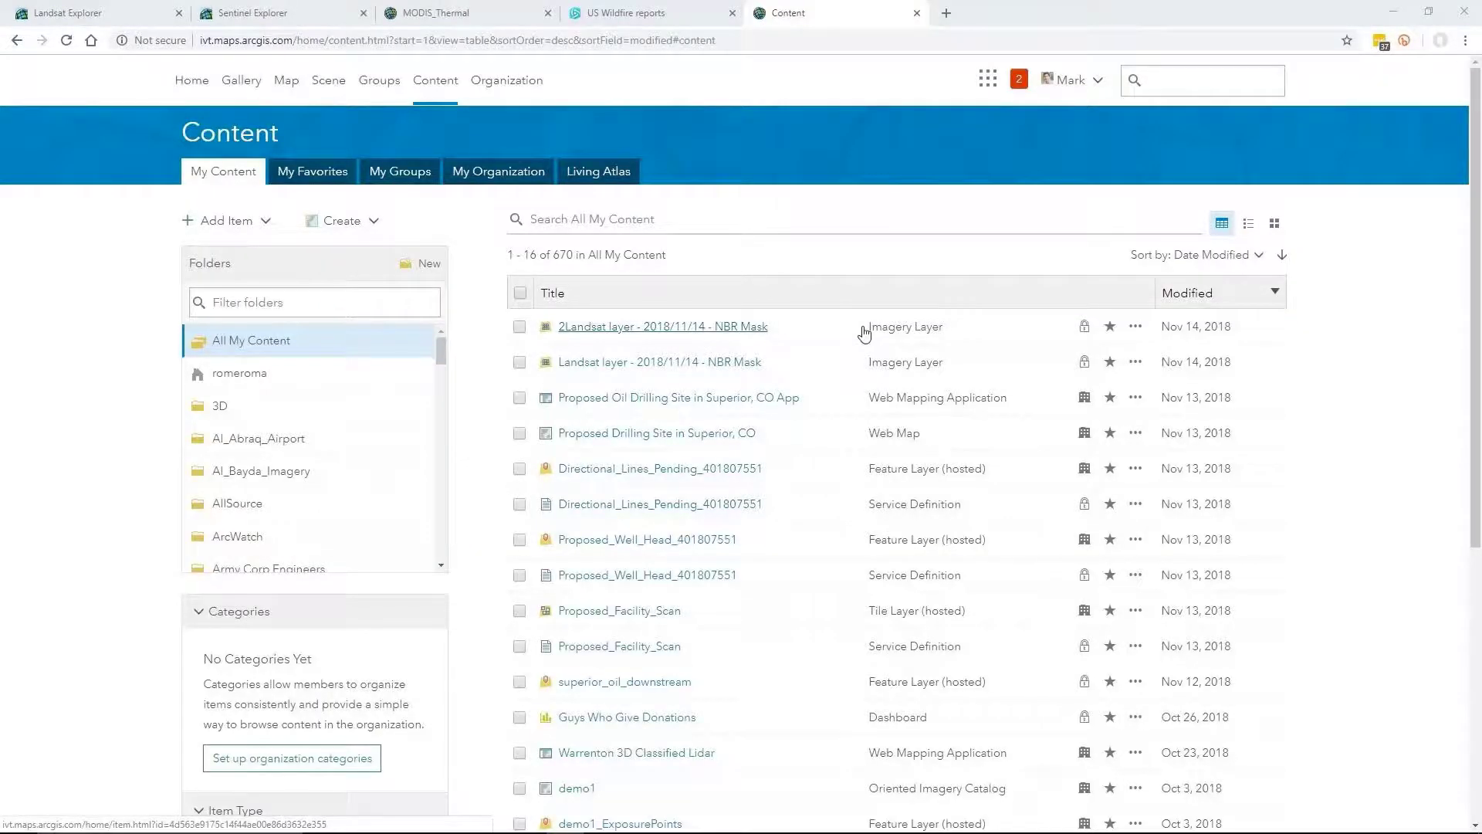
- Open the 2Landsat layer - 2018/11/14 - NBR Mask in Scene Viewer and show its display settings
{"action": "left_click", "coordinate": [1135, 333]}
{"action": "left_click", "coordinate": [1052, 462]}
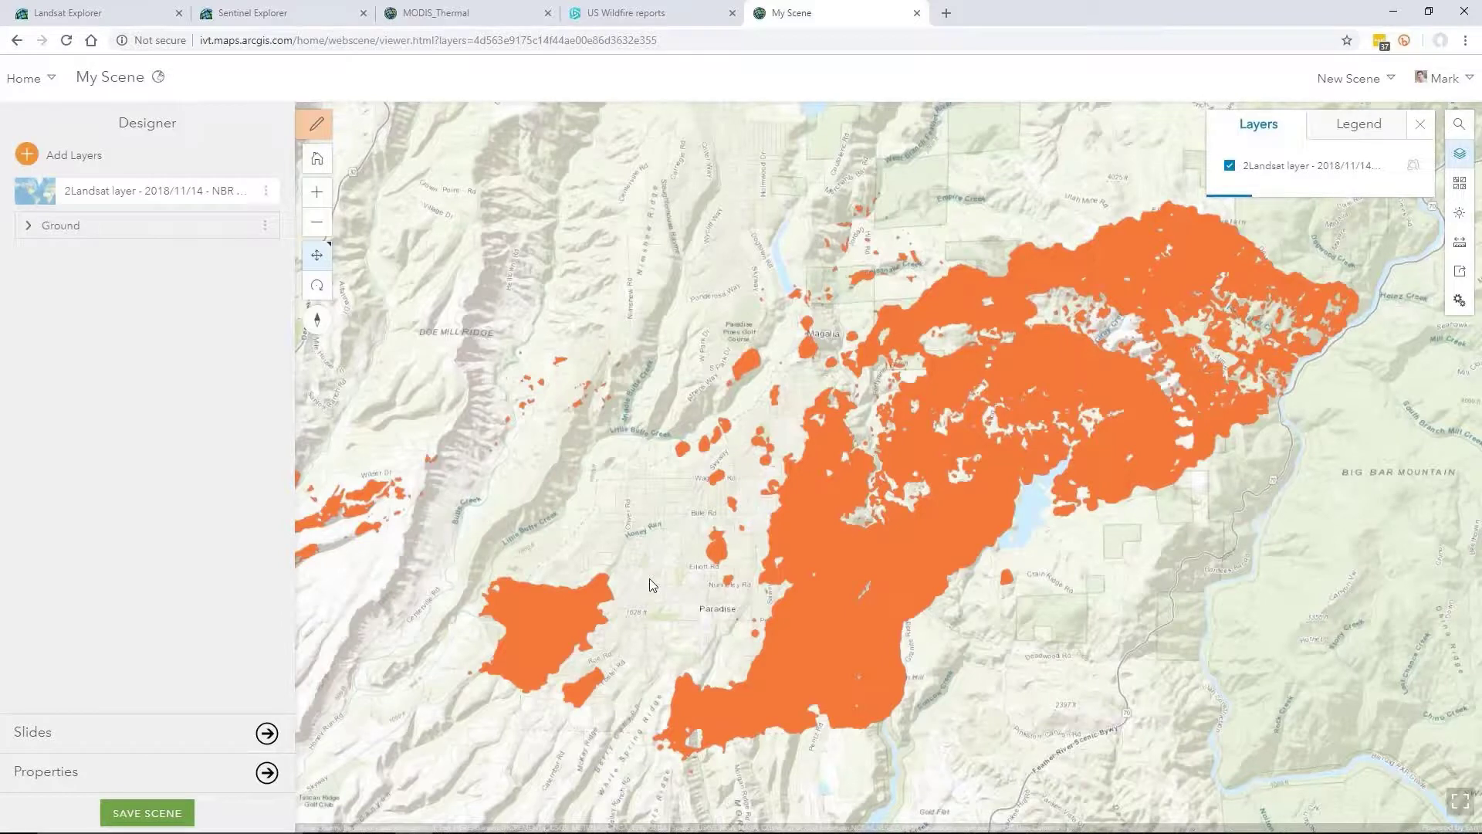
{"action": "left_click", "coordinate": [267, 191]}
{"action": "left_click", "coordinate": [276, 217]}
- Make the burn mask 48% transparent, use the Terrain with Labels basemap, and tilt into 3-D
{"action": "left_click_drag", "start_coordinate": [154, 222], "coordinate": [200, 225]}
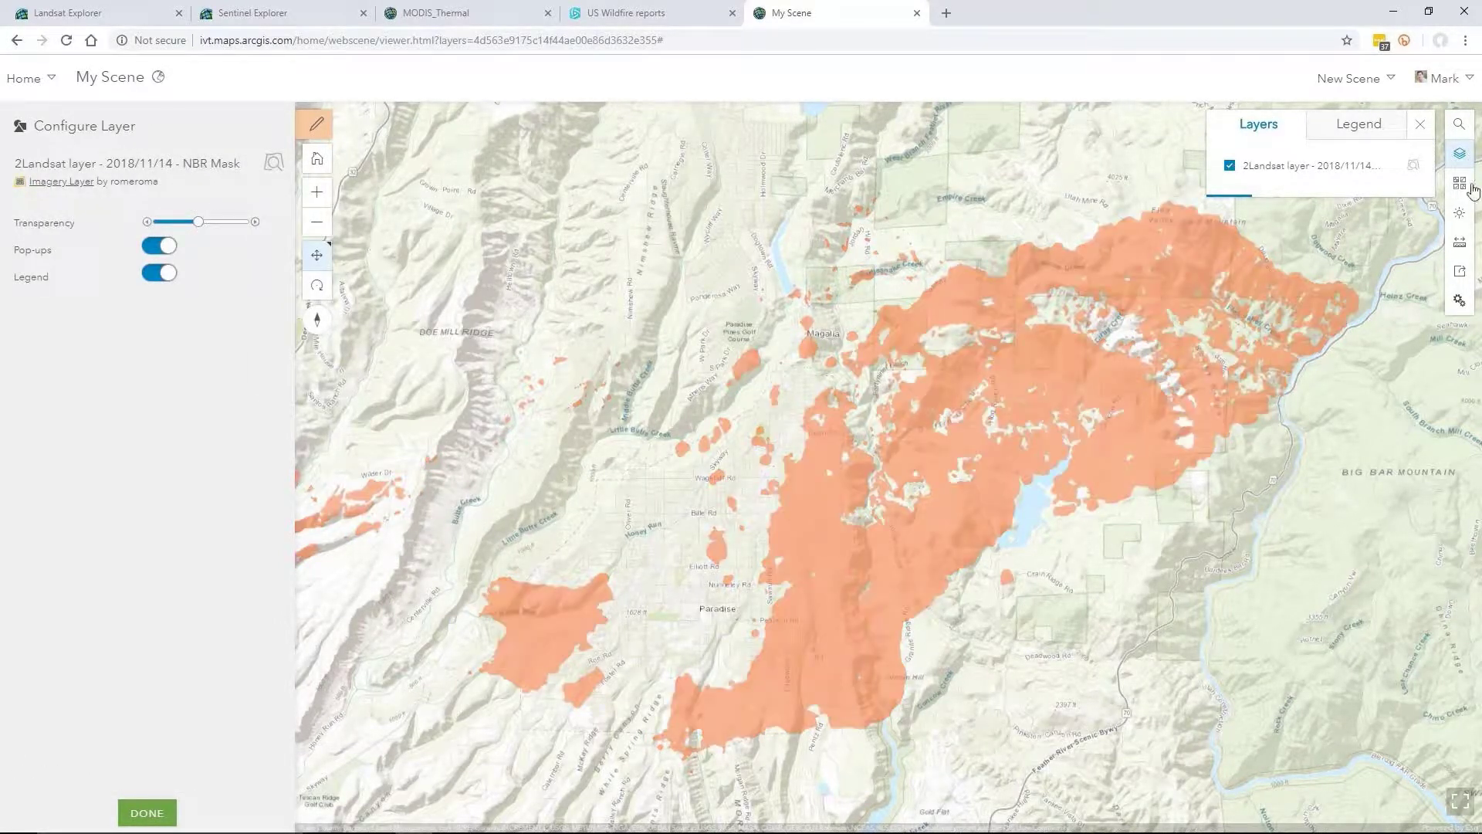
{"action": "left_click", "coordinate": [1460, 183]}
{"action": "left_click", "coordinate": [1359, 444]}
{"action": "scroll", "coordinate": [1104, 465], "scroll_direction": "down", "scroll_amount": 5}
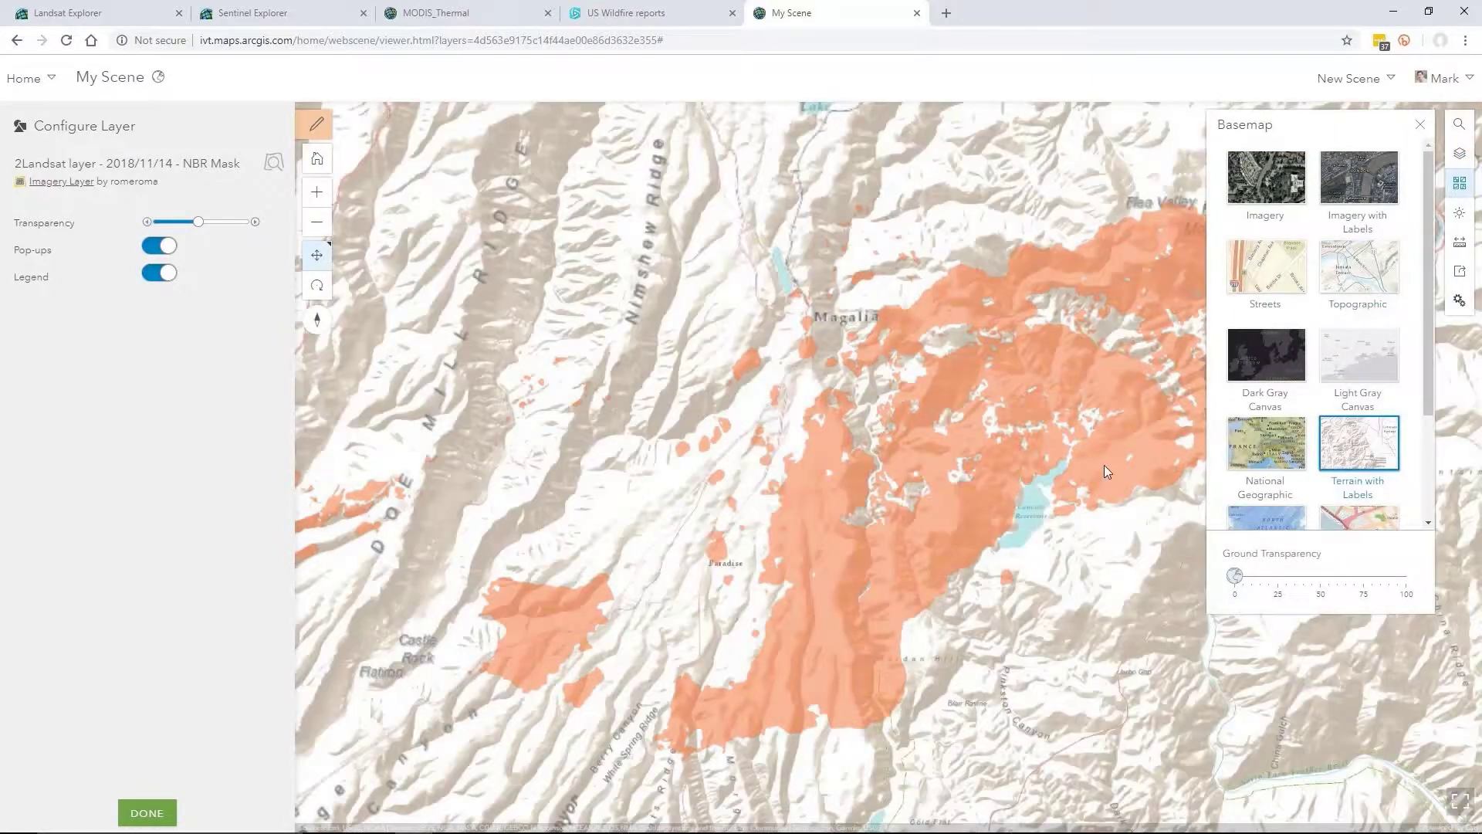
{"action": "left_click", "coordinate": [1148, 369]}
{"action": "left_click_drag", "start_coordinate": [1015, 481], "coordinate": [793, 516]}
{"action": "left_click_drag", "start_coordinate": [1002, 506], "coordinate": [818, 483]}
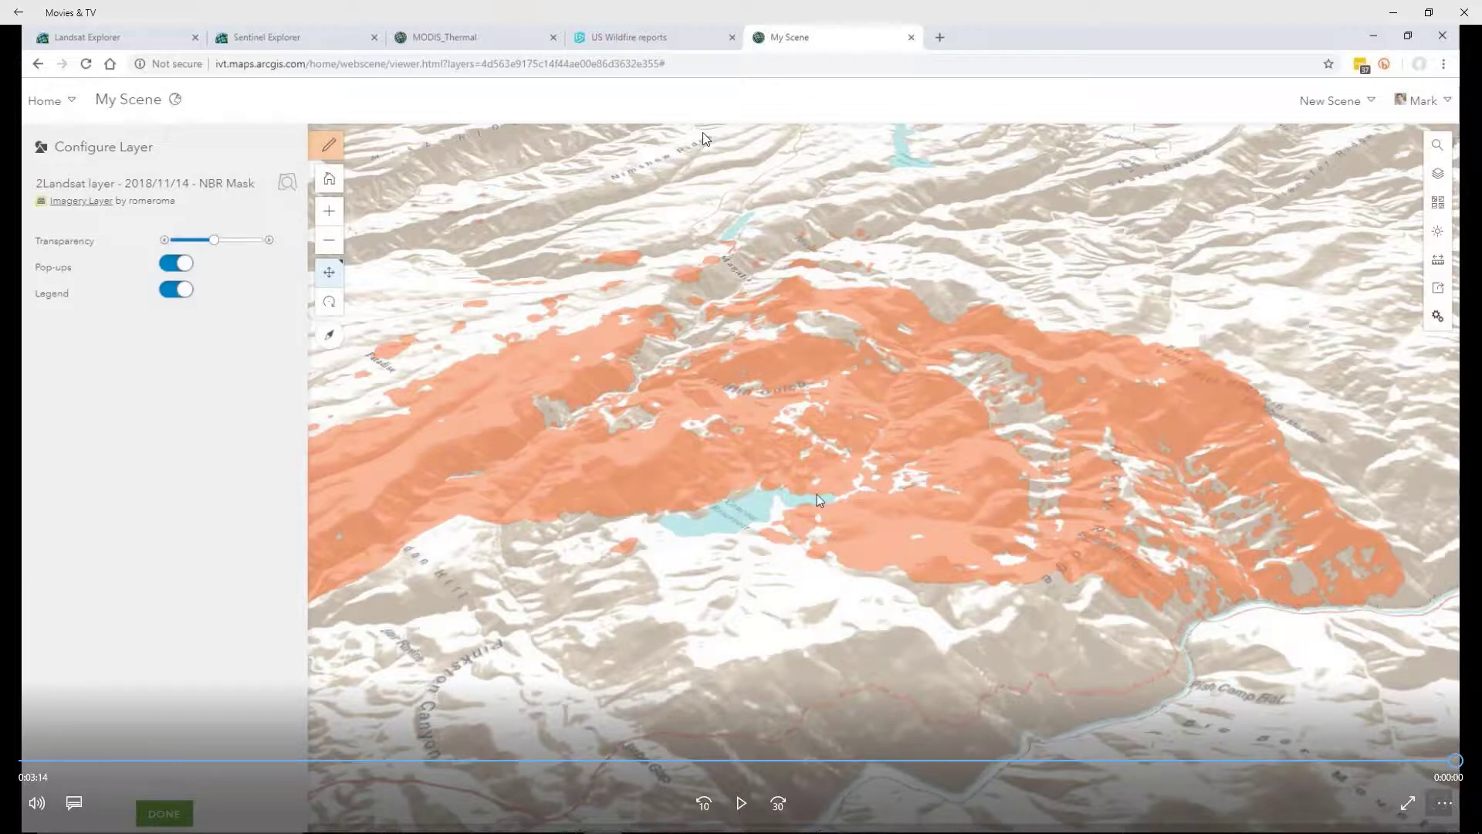
- Switch from the Movies & TV player to the NUCI Explorer Las Vegas change map
{"action": "key", "text": "alt+Tab"}
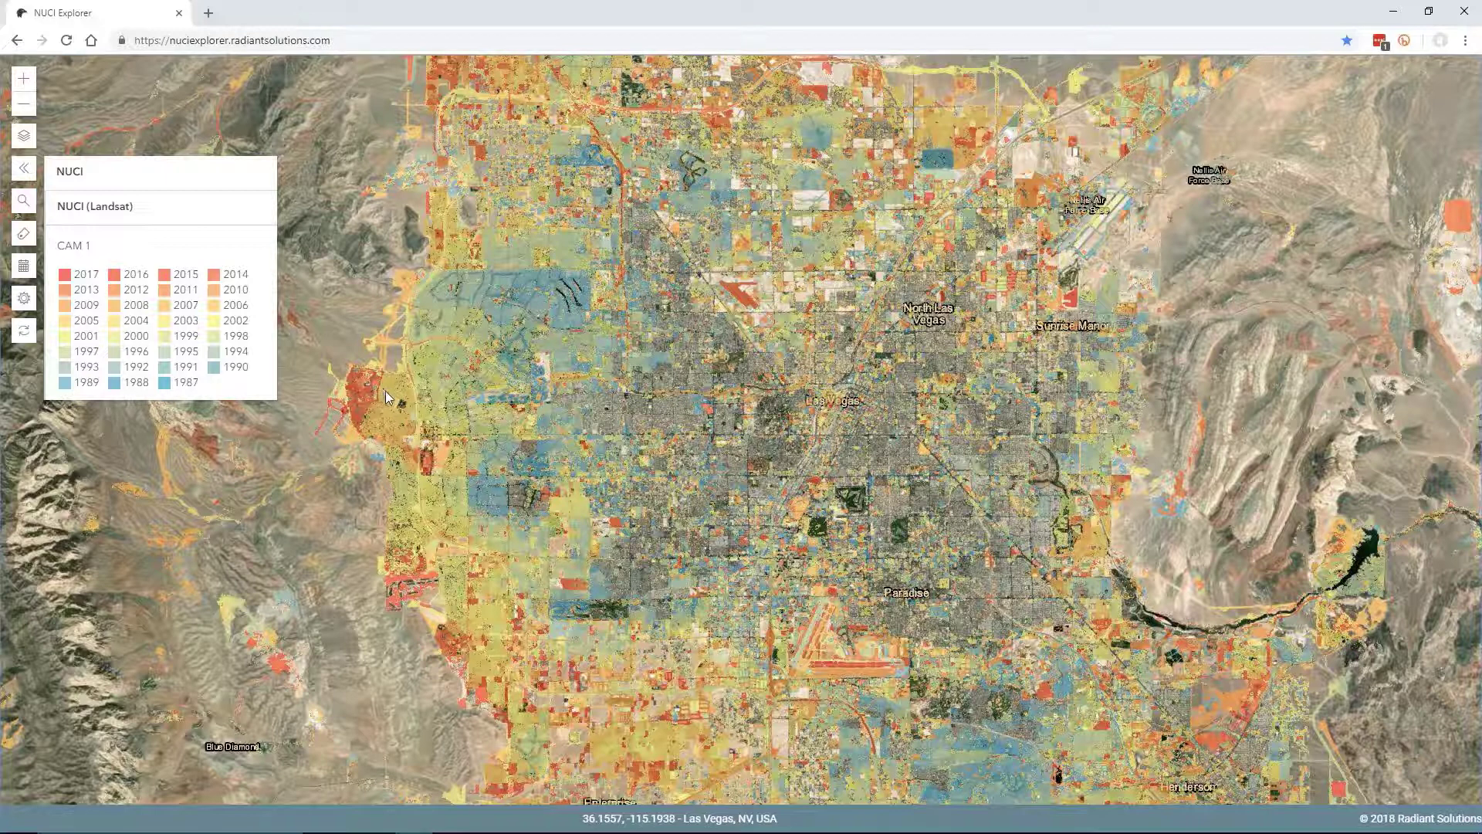
- Zoom the map in on the Summerlin West edge, where development is coded 2014–2017
{"action": "left_click_drag", "start_coordinate": [388, 398], "coordinate": [468, 397]}
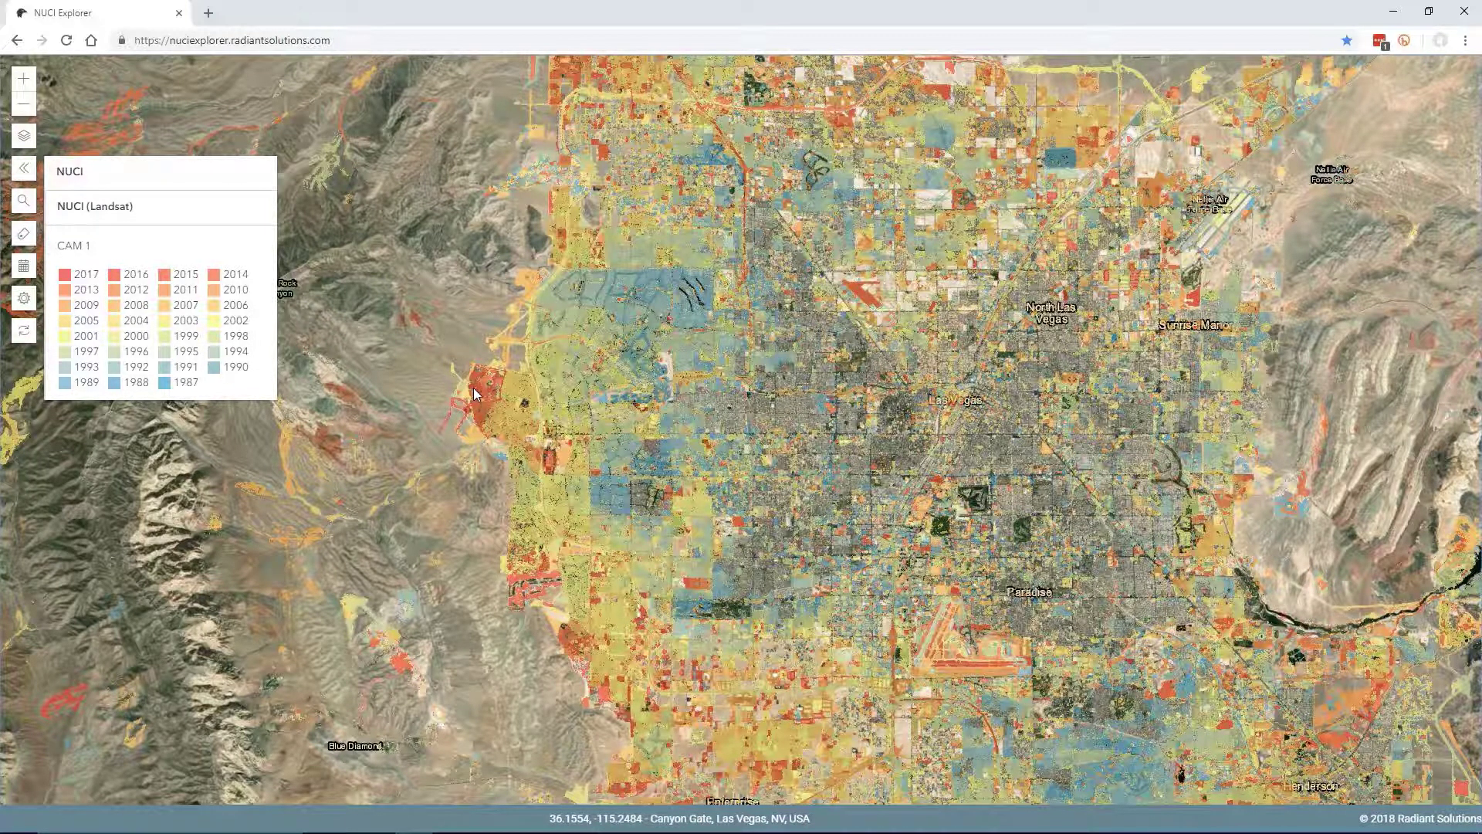
{"action": "scroll", "coordinate": [474, 394], "scroll_direction": "up", "scroll_amount": 2}
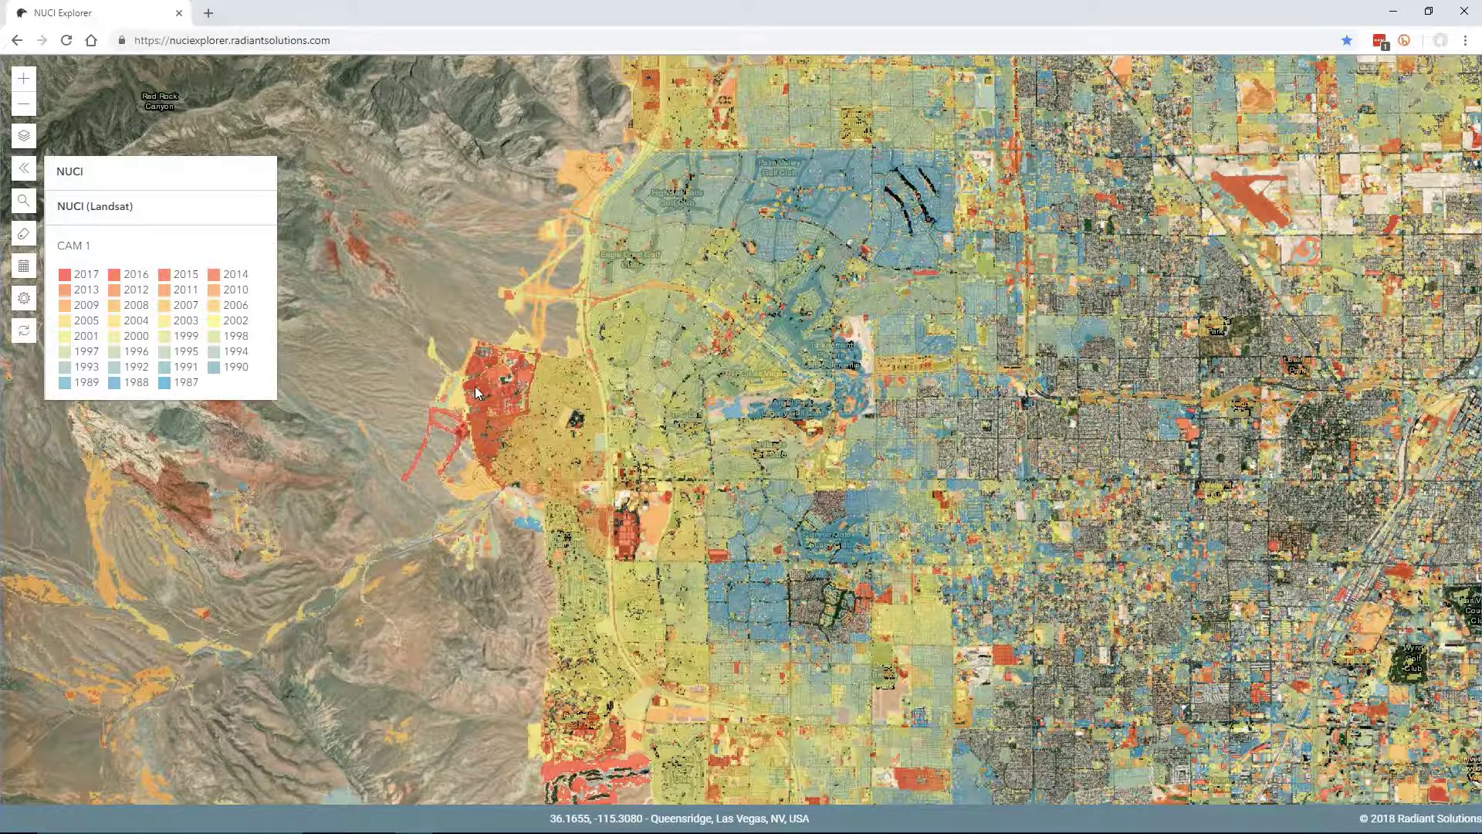
{"action": "scroll", "coordinate": [475, 386], "scroll_direction": "up", "scroll_amount": 2}
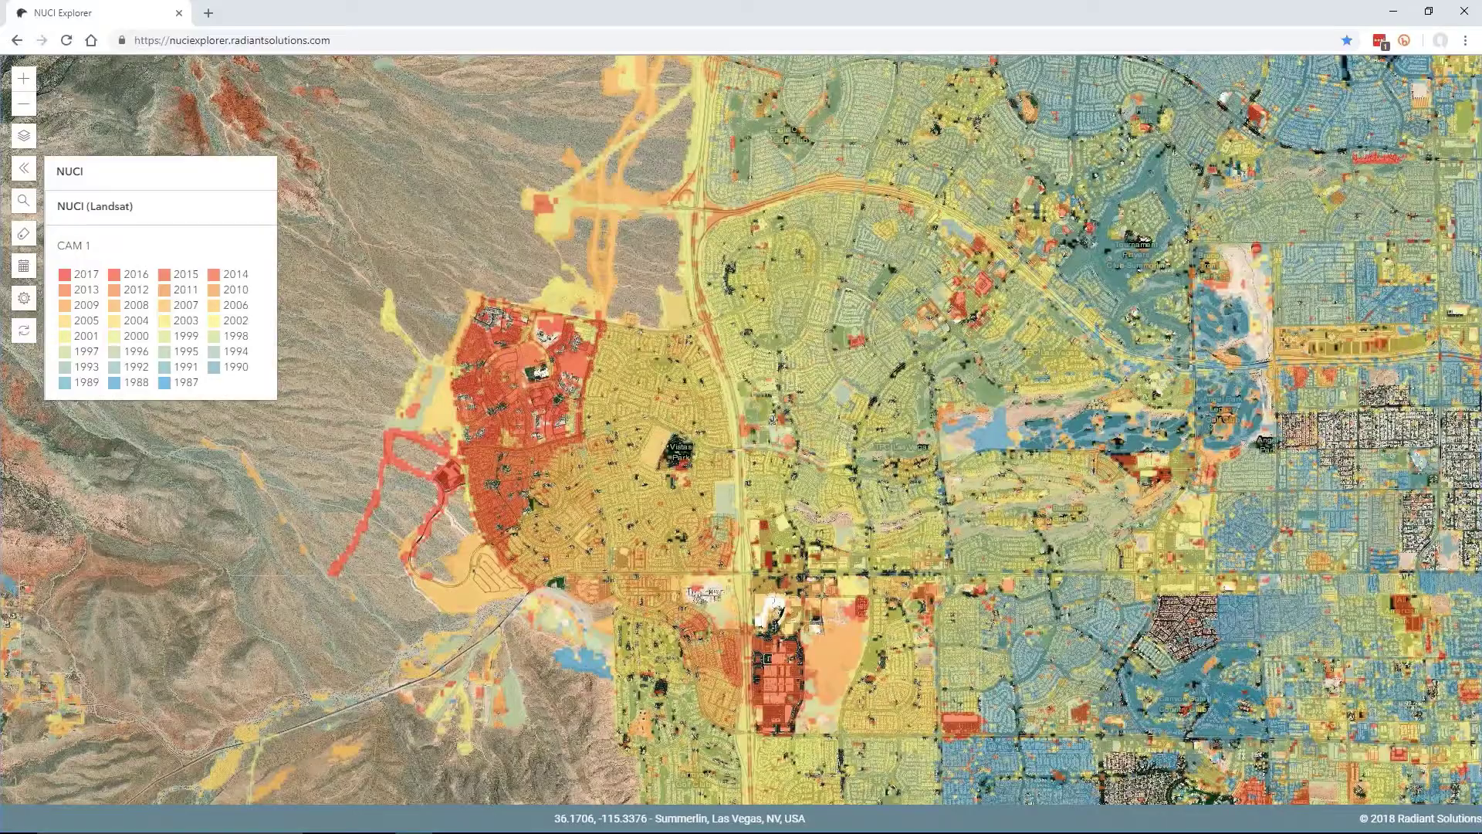
{"action": "left_click_drag", "start_coordinate": [569, 417], "coordinate": [689, 409]}
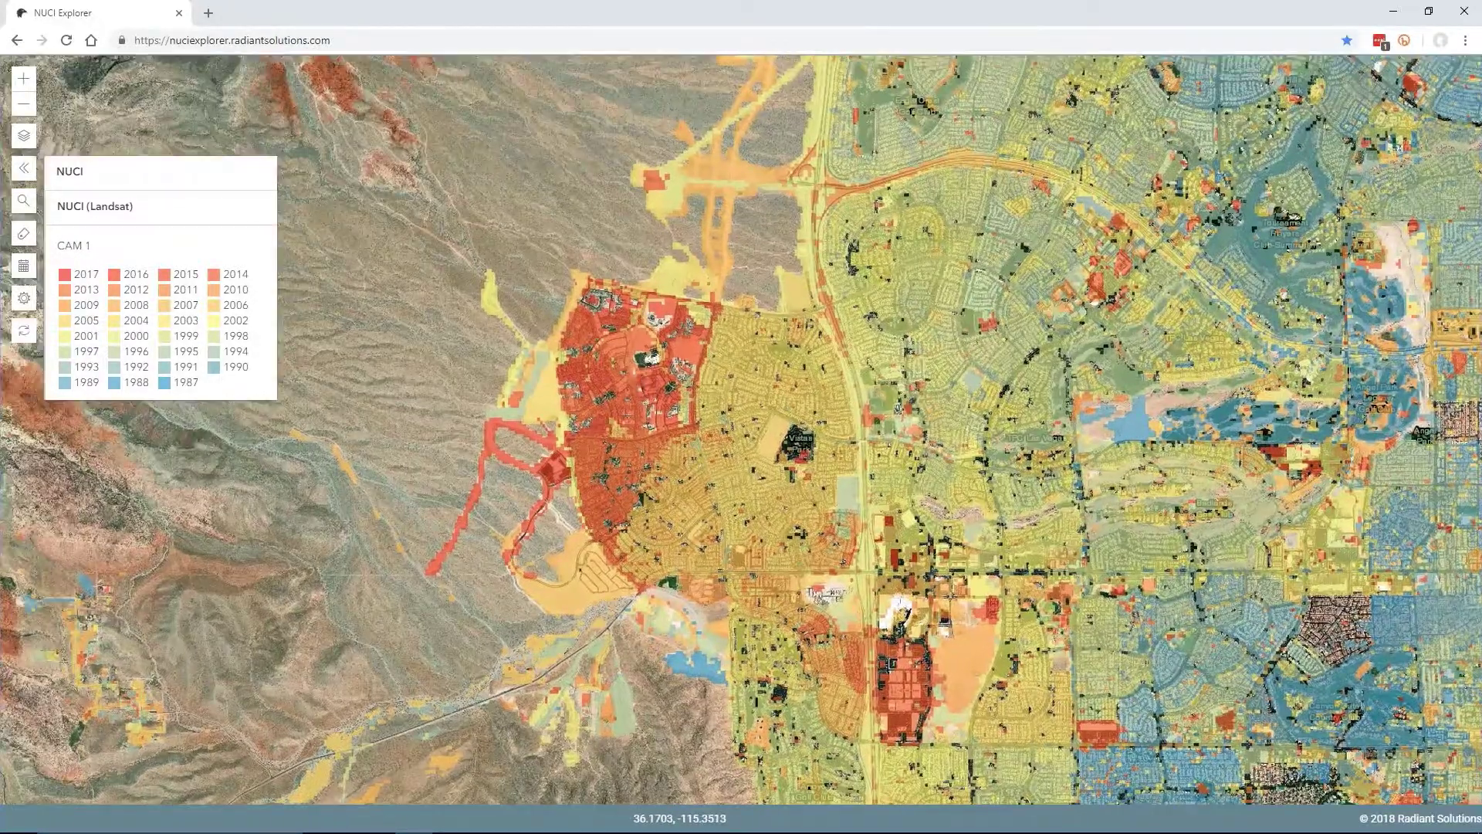
{"action": "scroll", "coordinate": [658, 383], "scroll_direction": "up", "scroll_amount": 2}
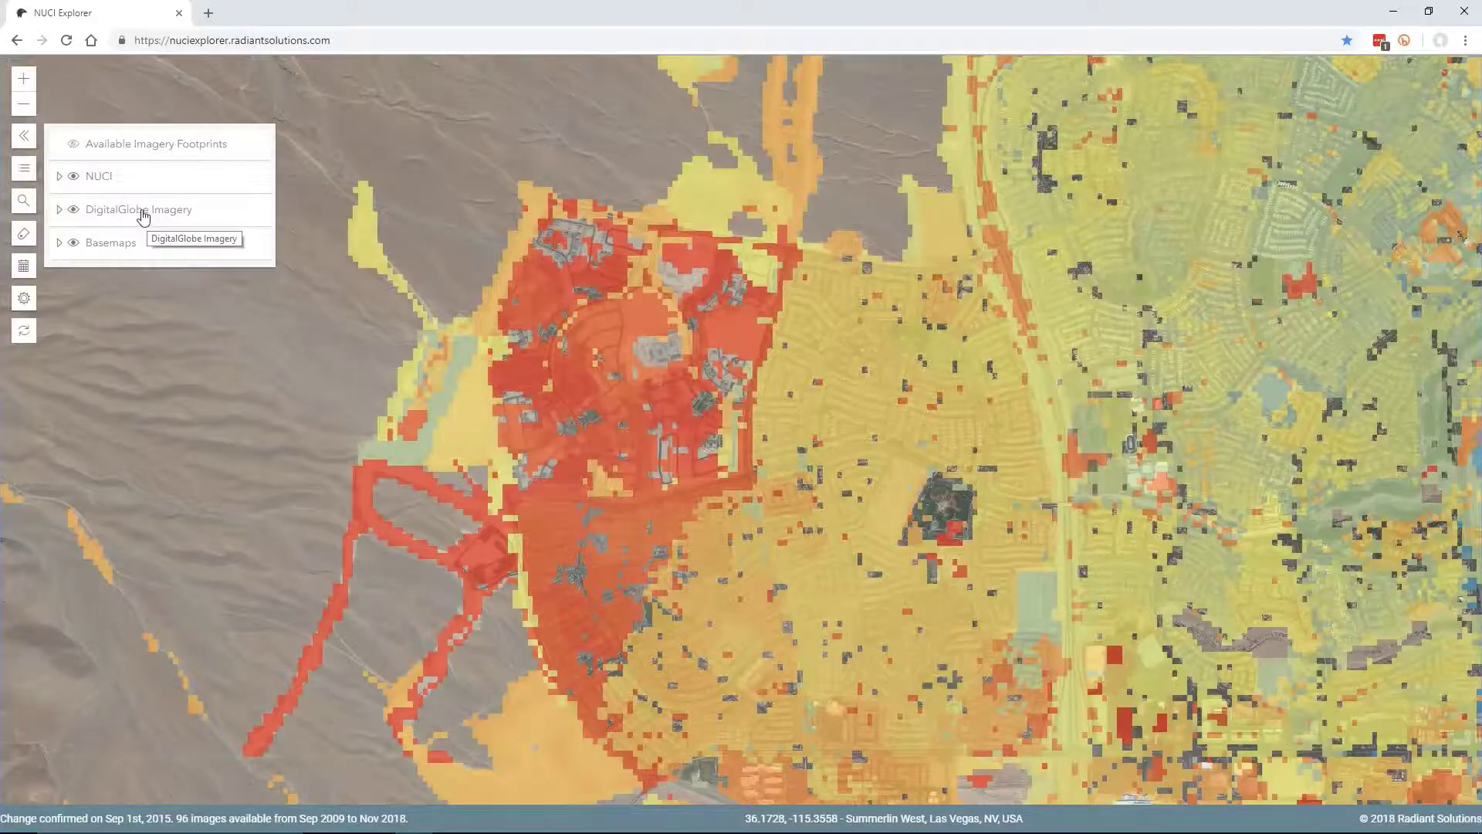
- Hide the NUCI overlay and compare the Mar 04, 2016 and Sep 27, 2014 DigitalGlobe scenes
{"action": "left_click", "coordinate": [59, 210]}
{"action": "left_click", "coordinate": [73, 180]}
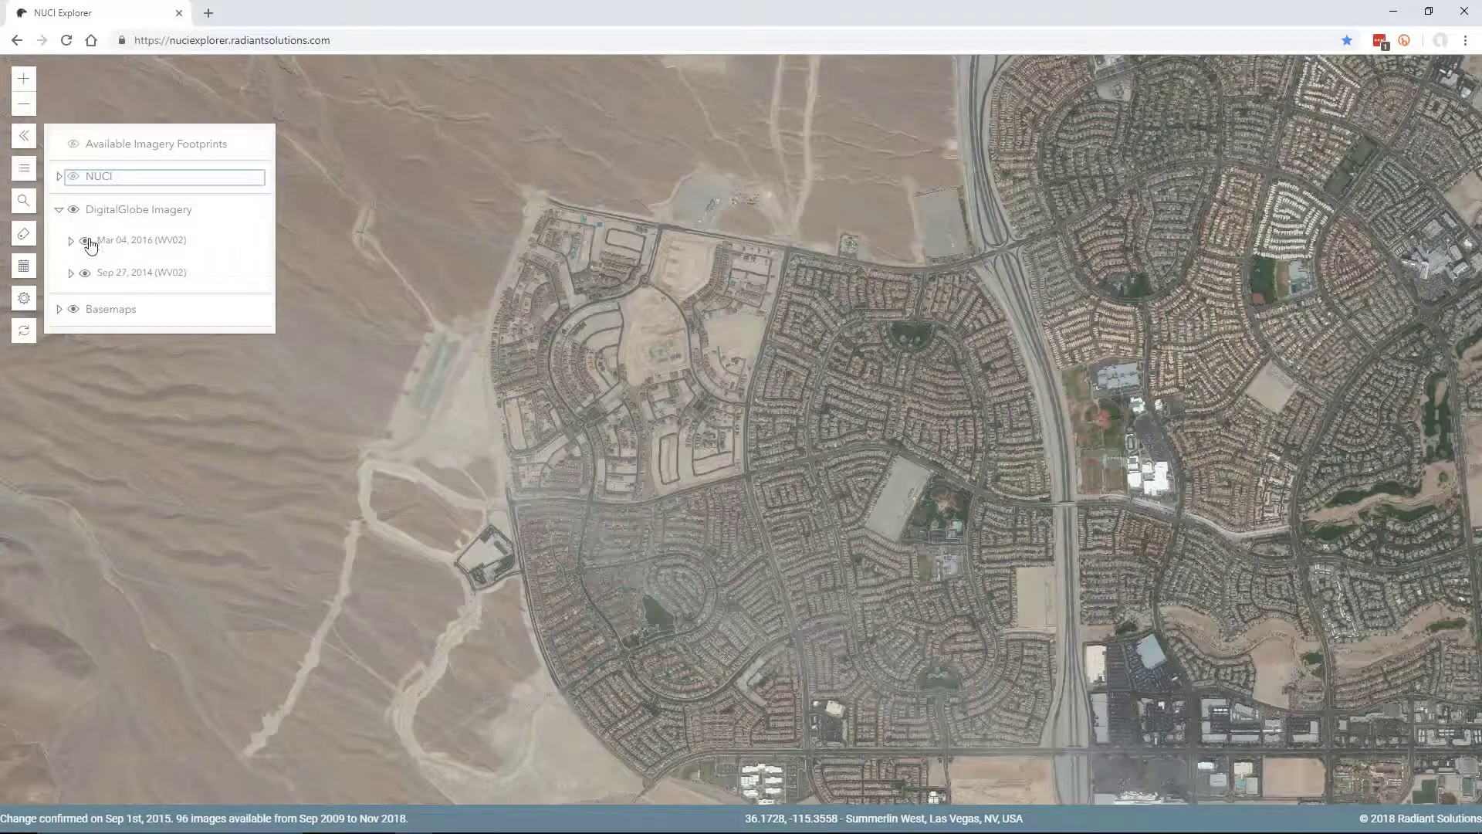
{"action": "left_click", "coordinate": [85, 242]}
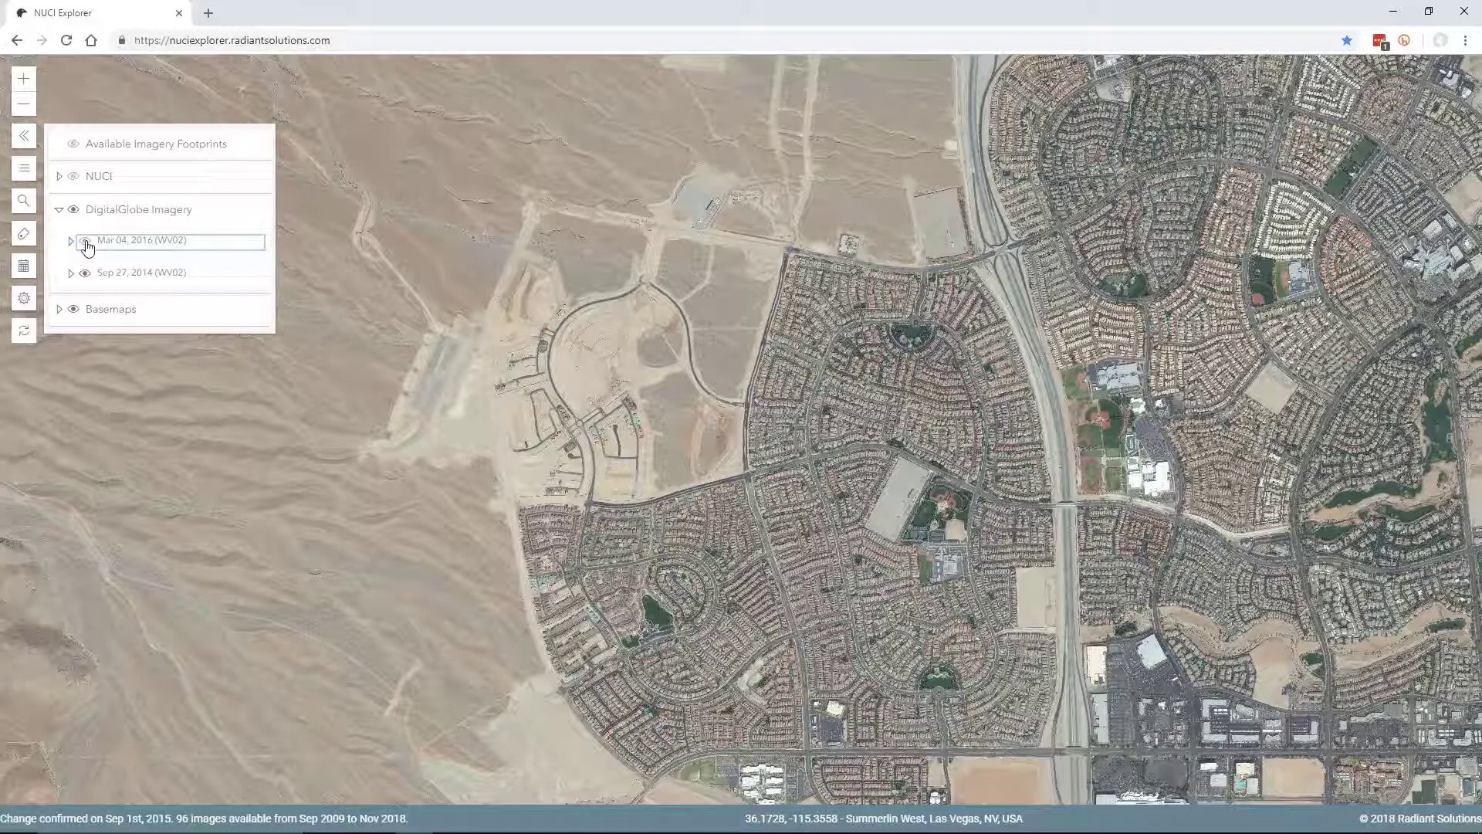
{"action": "left_click", "coordinate": [86, 243]}
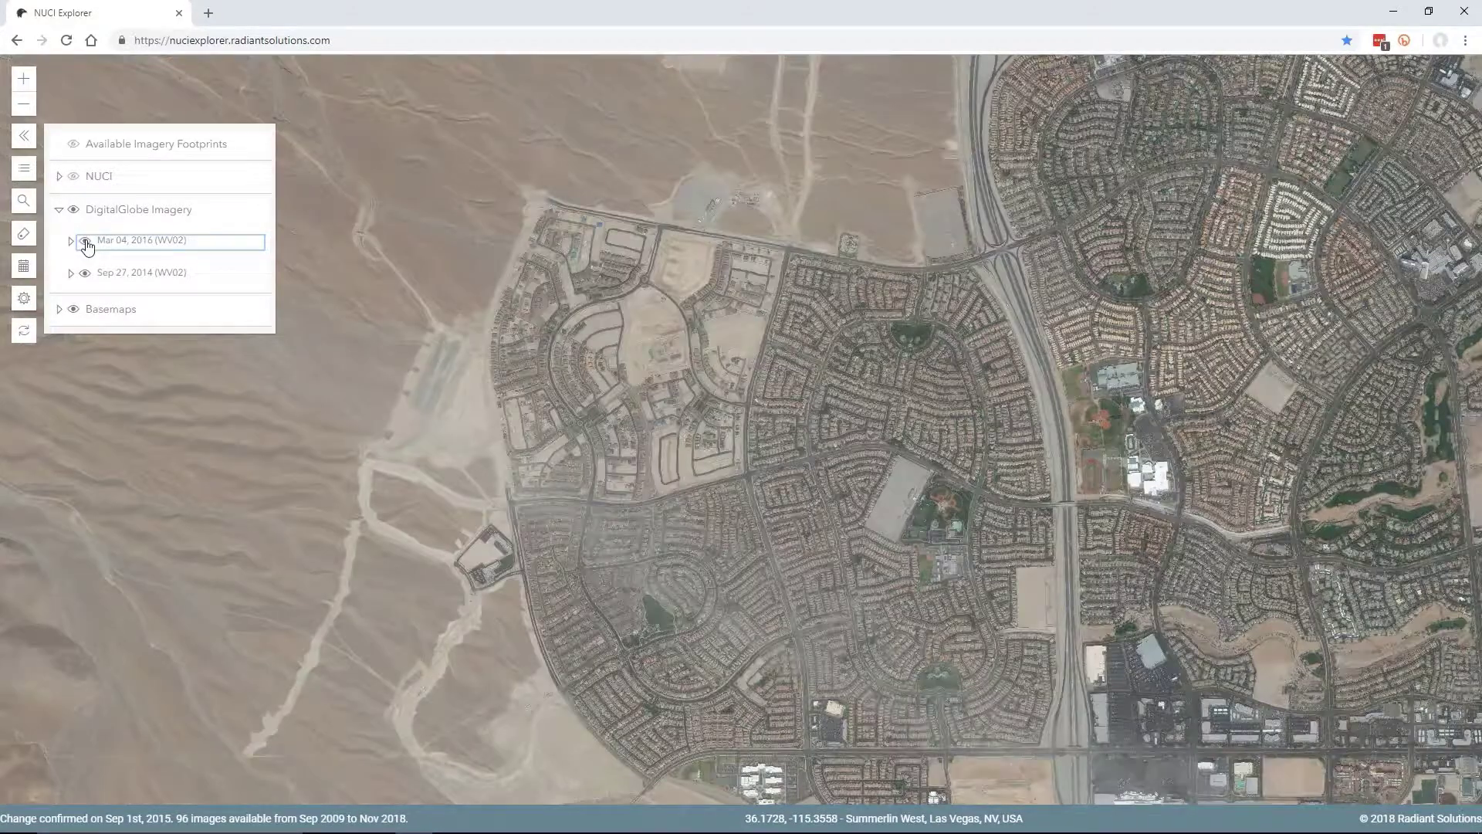
{"action": "left_click", "coordinate": [86, 242]}
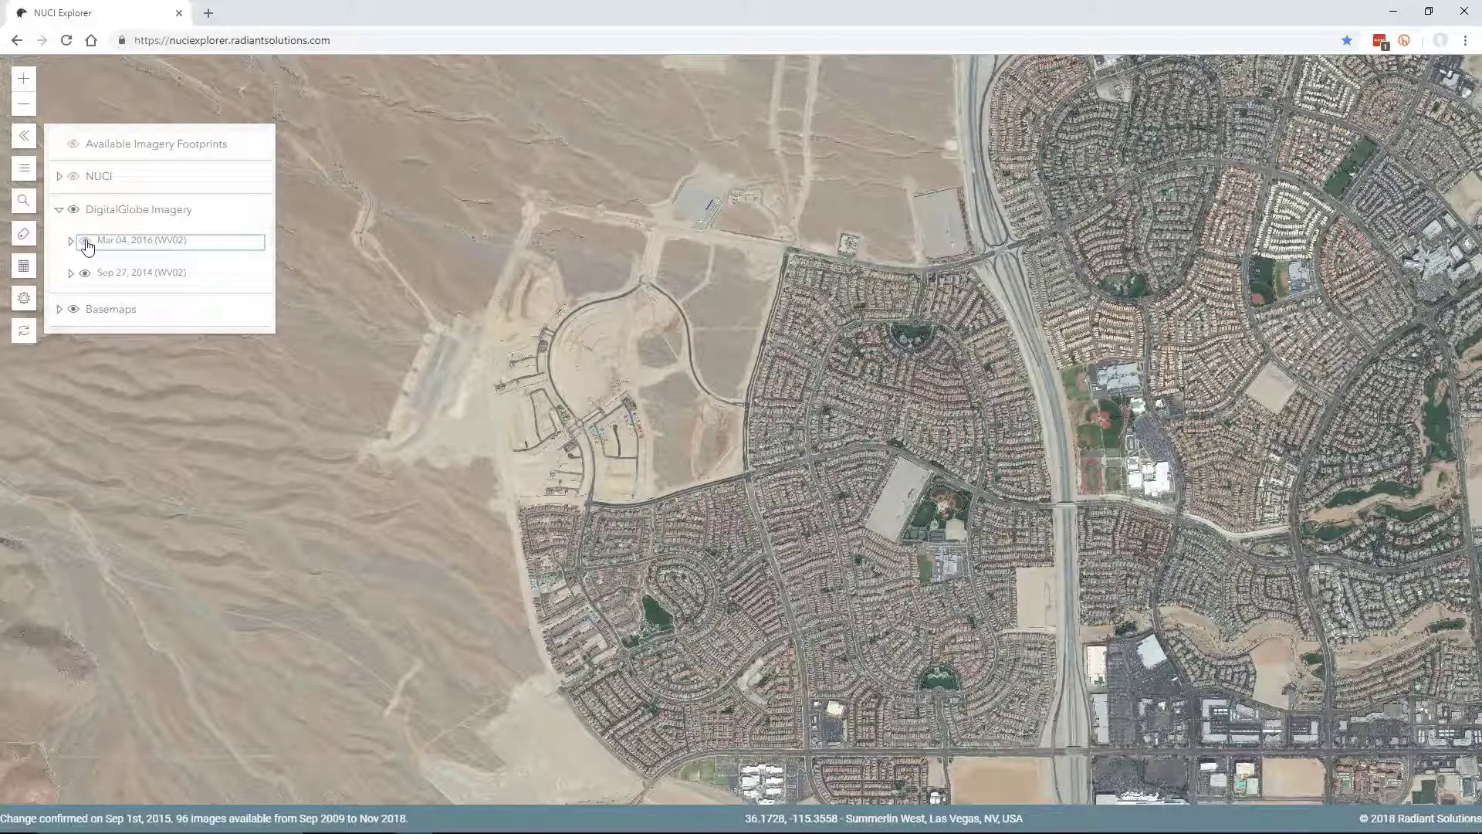
{"action": "left_click", "coordinate": [86, 243]}
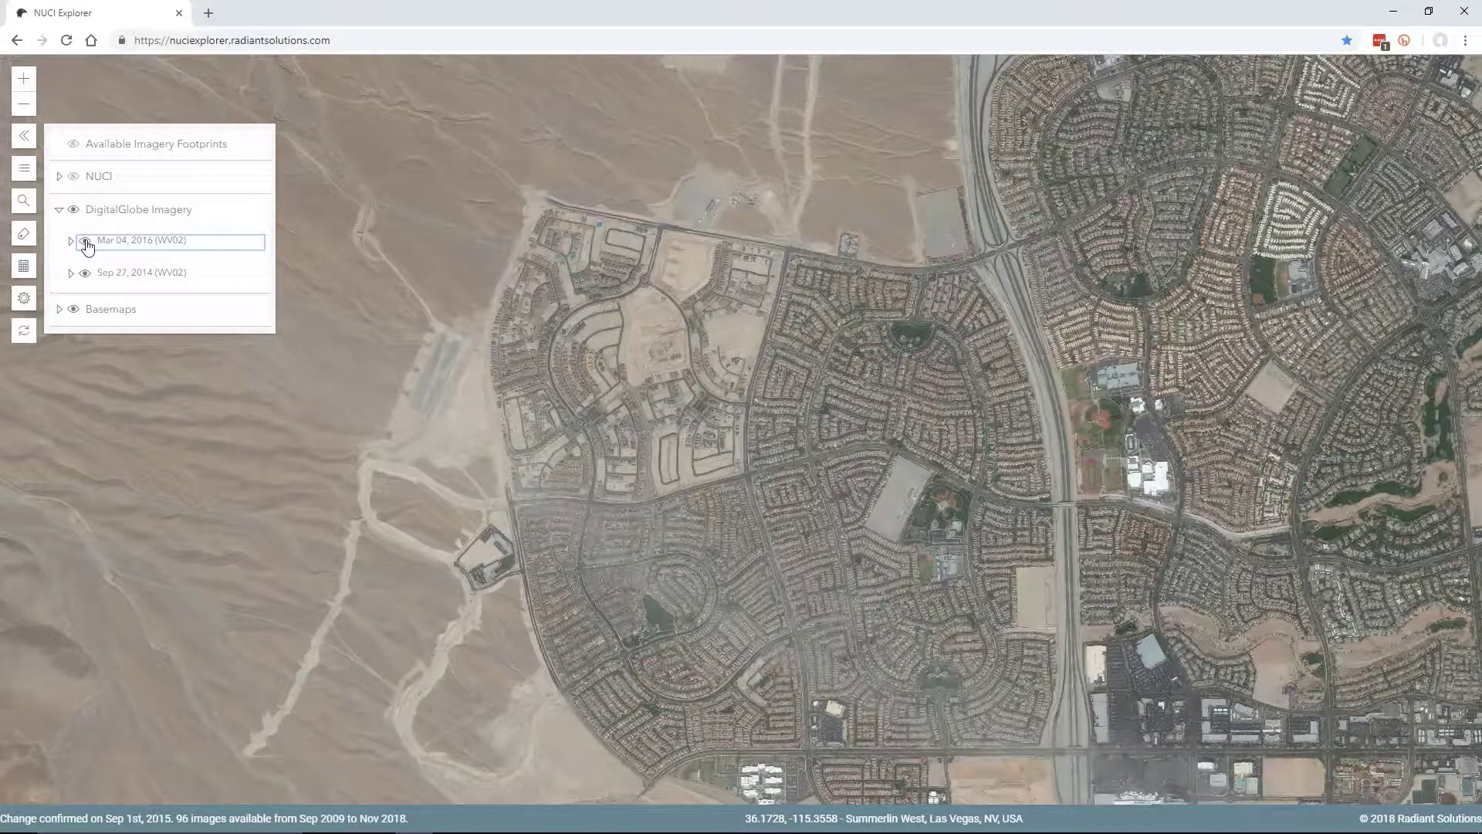
- Turn the NUCI change overlay back on and zoom out to all of Las Vegas
{"action": "left_click", "coordinate": [74, 176]}
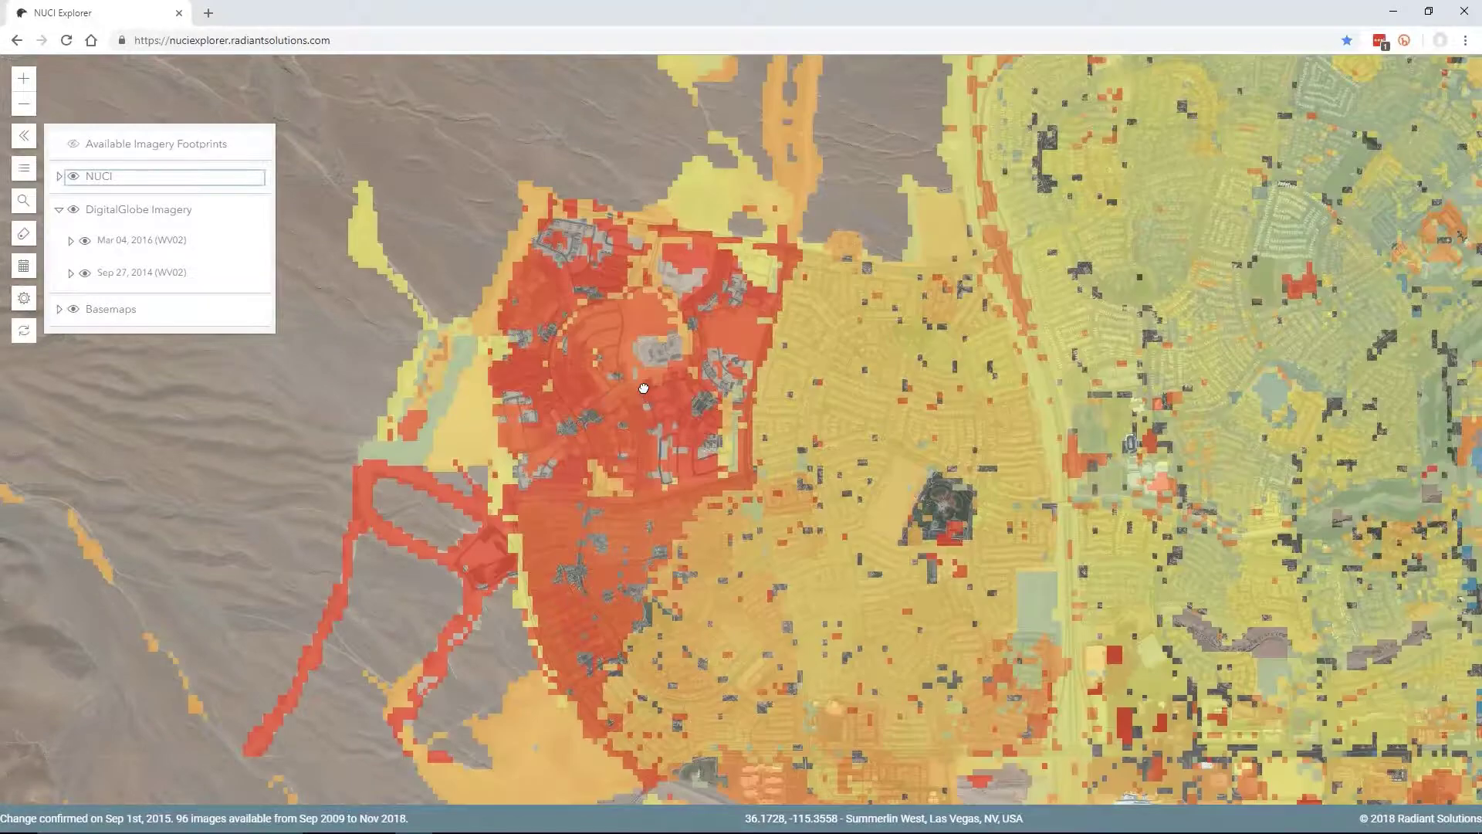
{"action": "scroll", "coordinate": [644, 388], "scroll_direction": "down", "scroll_amount": 1}
{"action": "scroll", "coordinate": [647, 388], "scroll_direction": "down", "scroll_amount": 3}
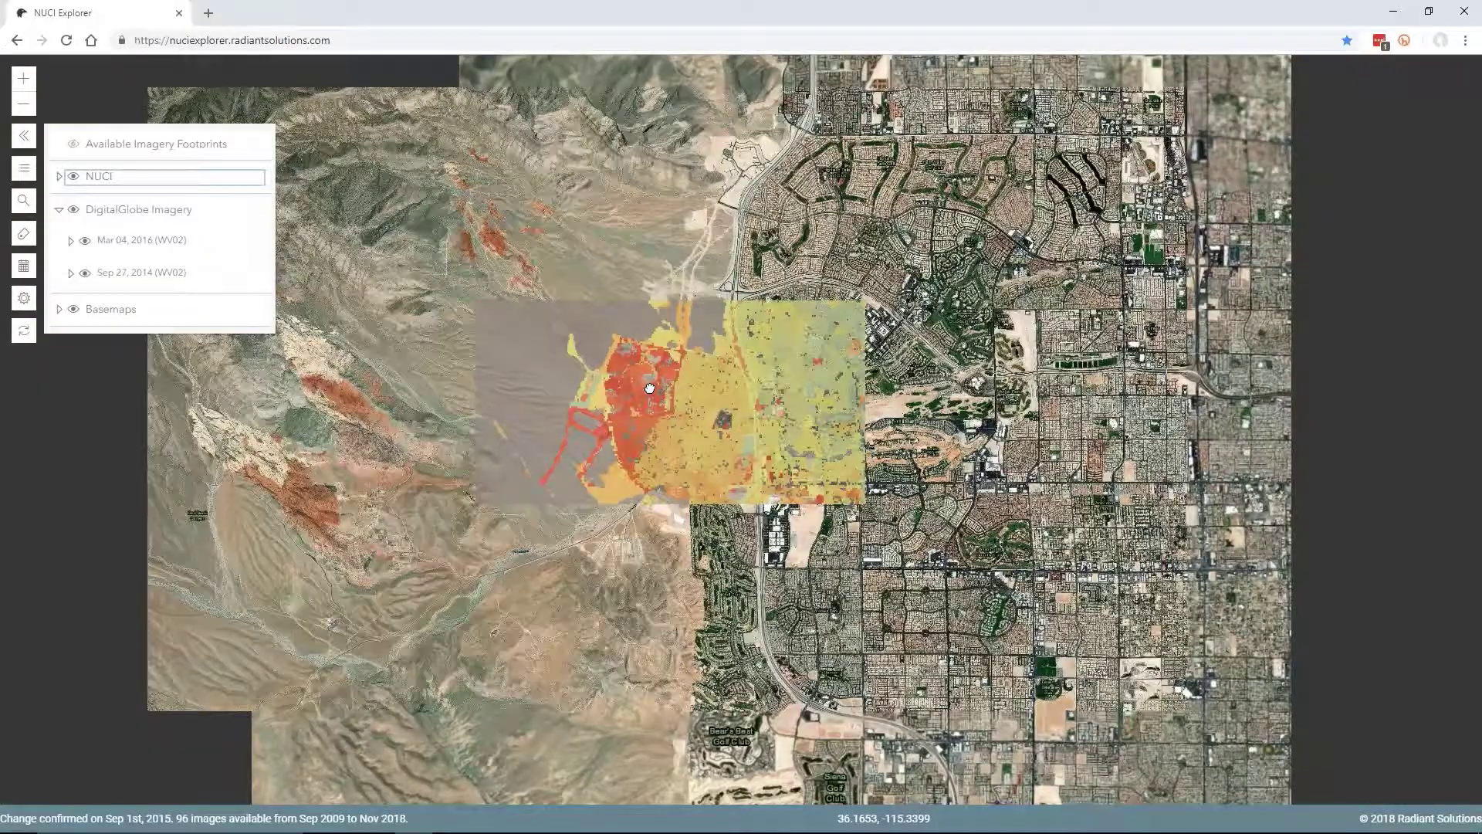